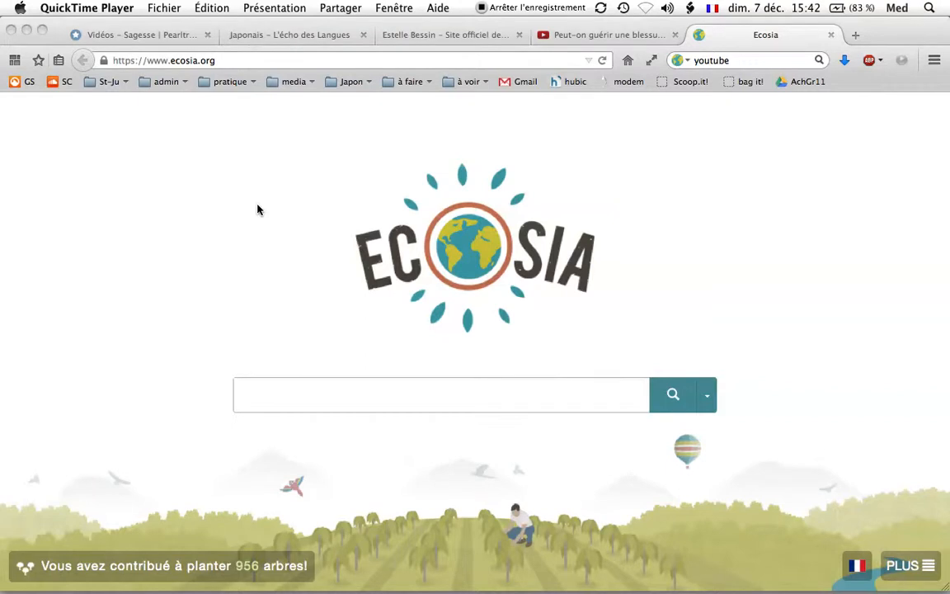
# Step: Open the website quelajoiedemeure.fr and look over its home page
pyautogui.click(198, 60)
pyautogui.write('quelajoiedemeure.fr/')
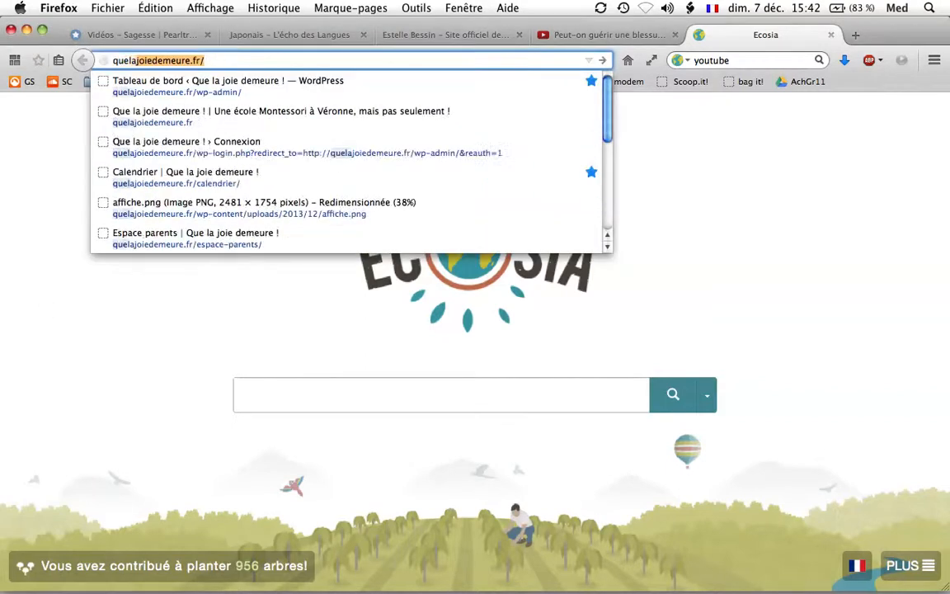
pyautogui.press('Return')
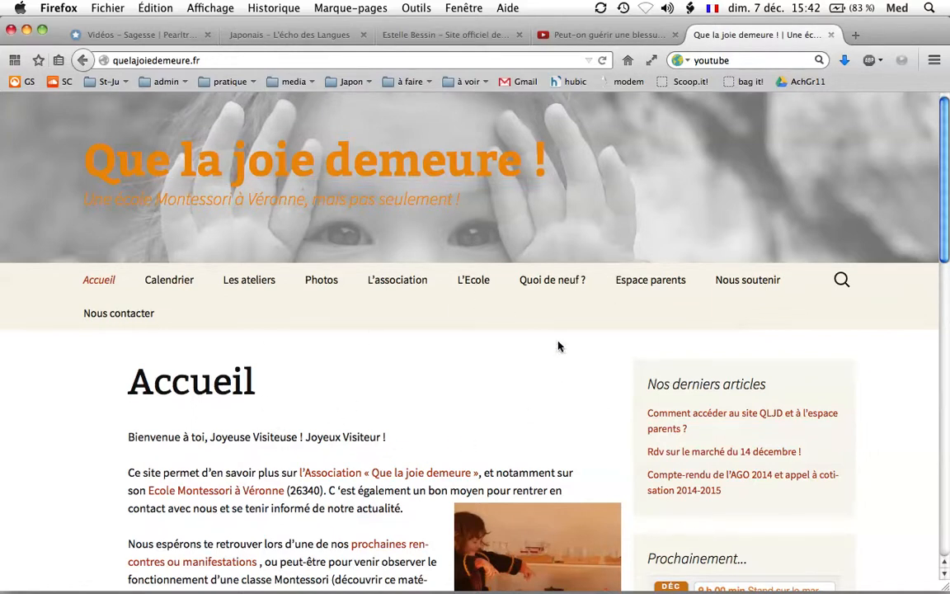
pyautogui.scroll(-3, 540, 299)
pyautogui.scroll(3, 540, 299)
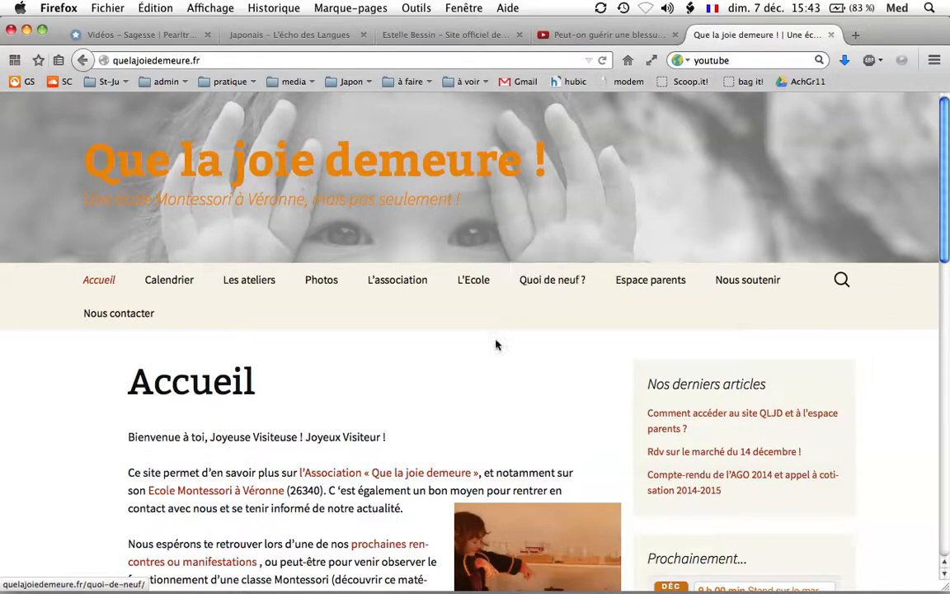
# Step: Open the site's login page through the Connexion link in the Méta section of the home page footer
pyautogui.scroll(-10, 487, 360)
pyautogui.scroll(-4, 486, 360)
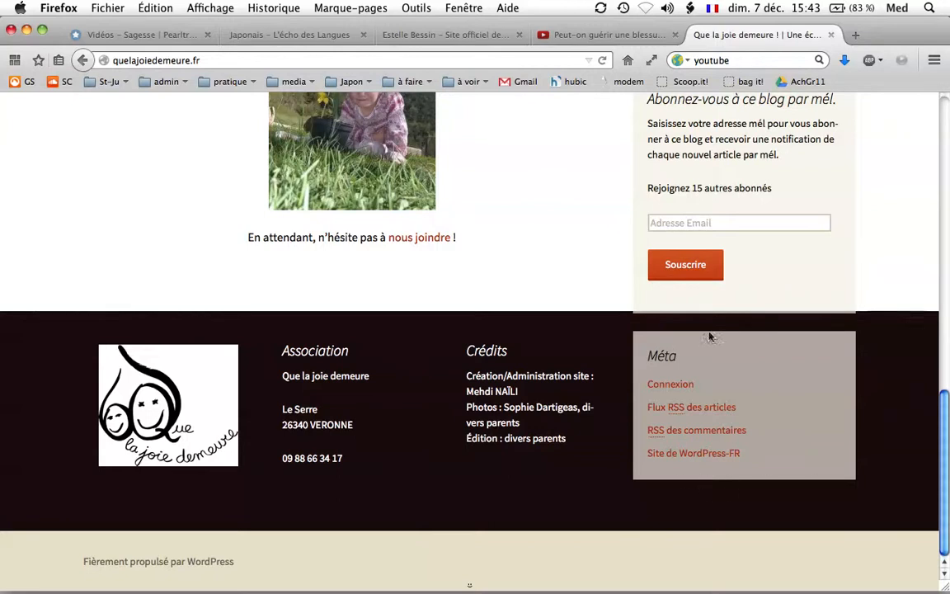
pyautogui.click(683, 391)
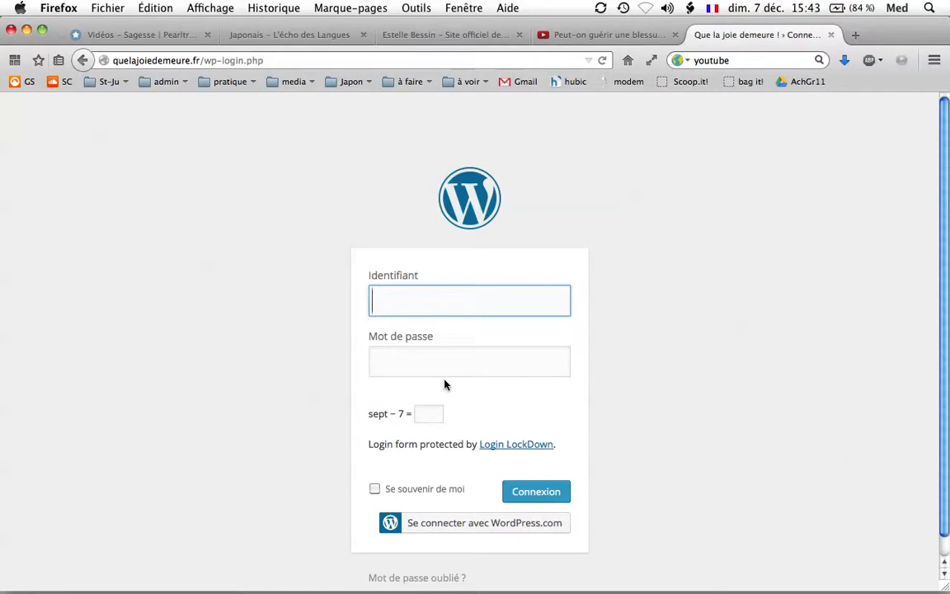
# Step: Switch to Thunderbird and follow the login link in the WordPress e-mail containing the username and password
pyautogui.moveTo(0, 0)
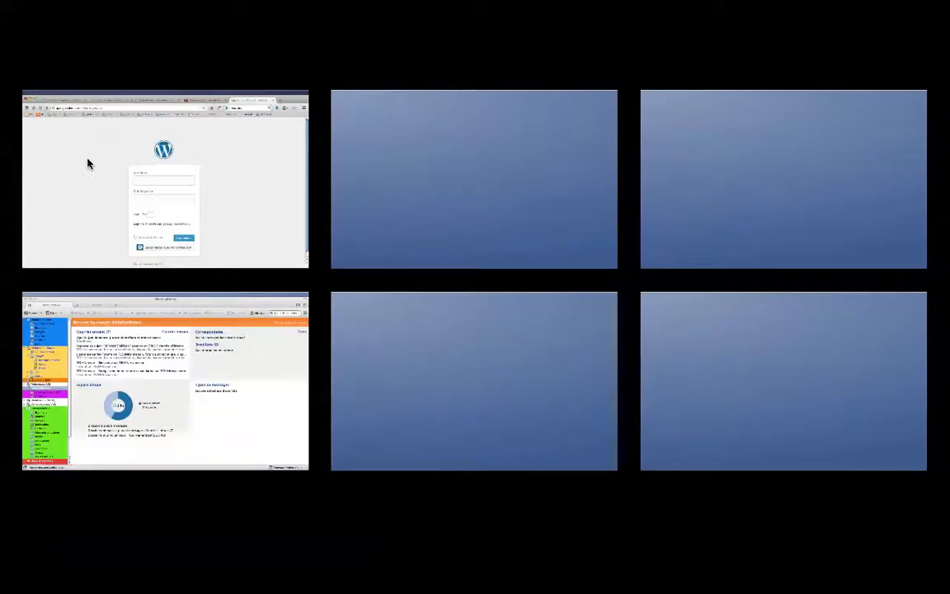
pyautogui.click(97, 319)
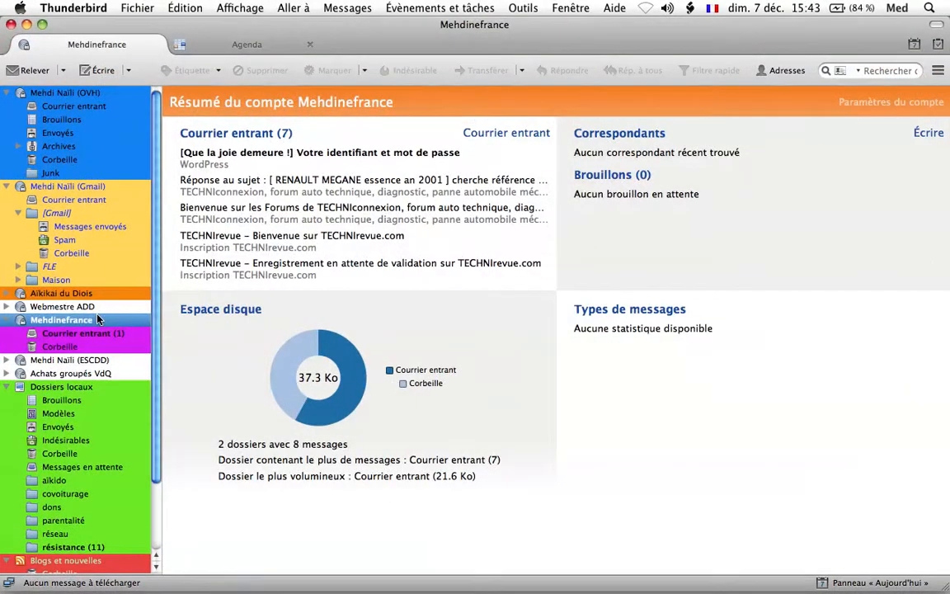
pyautogui.click(102, 332)
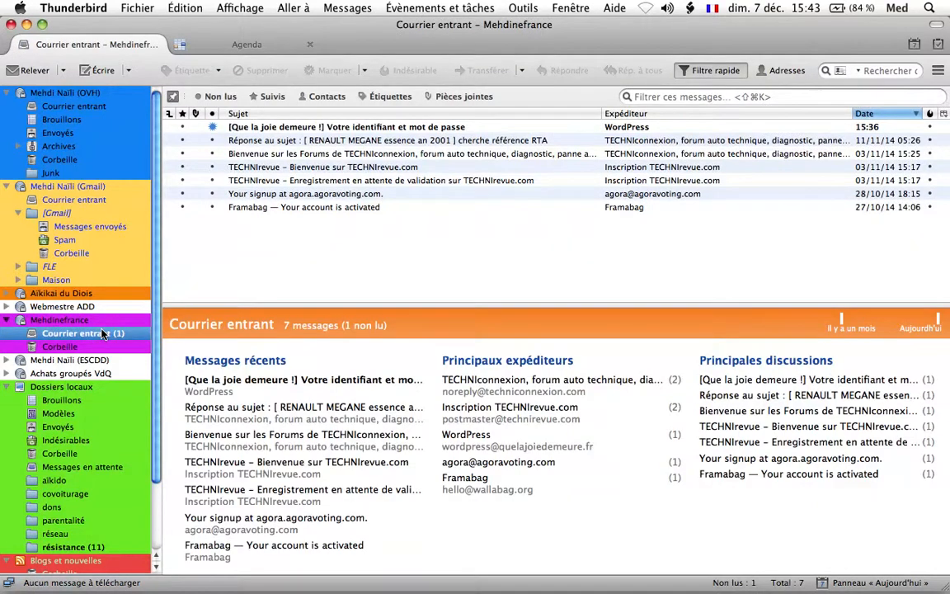
pyautogui.click(304, 129)
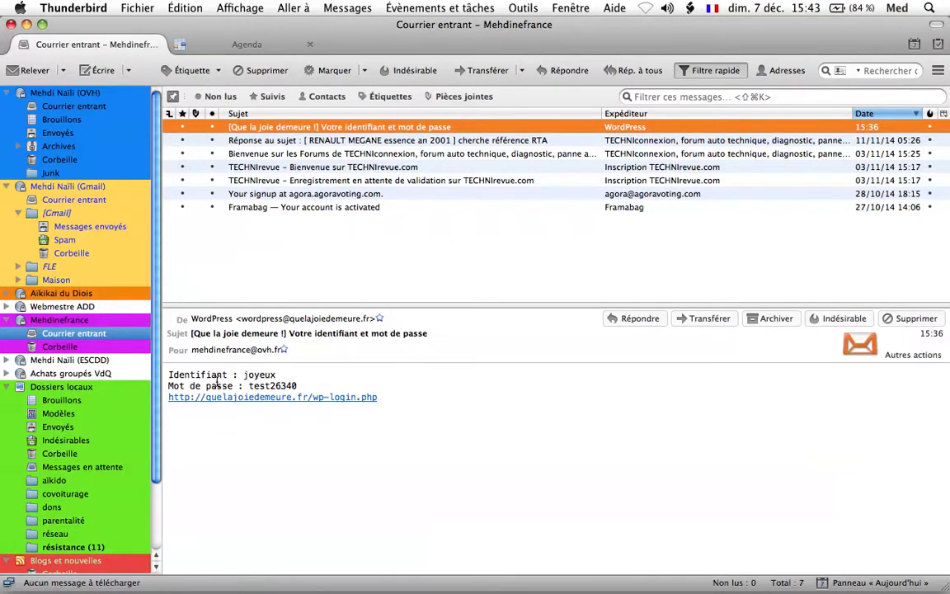
pyautogui.click(275, 399)
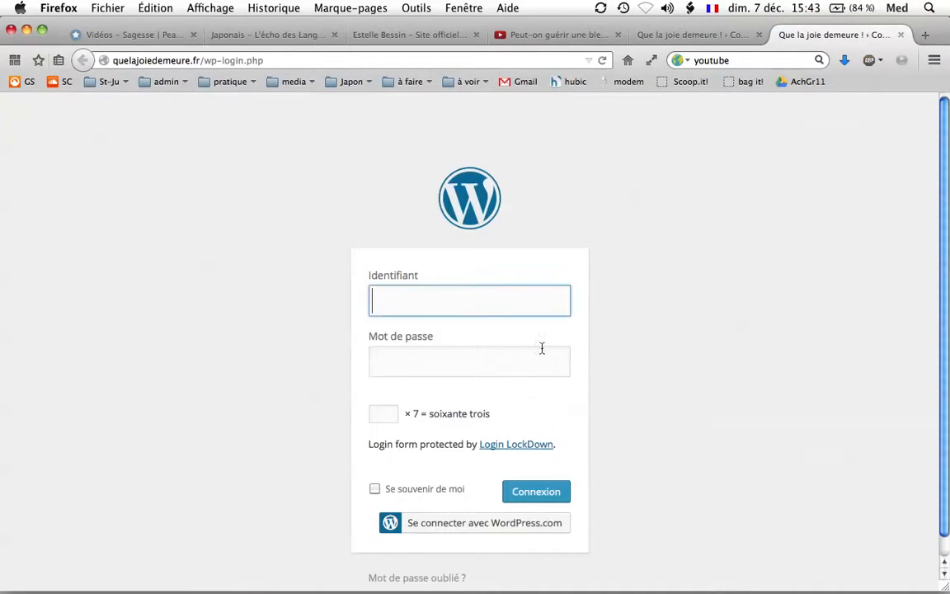
pyautogui.click(700, 36)
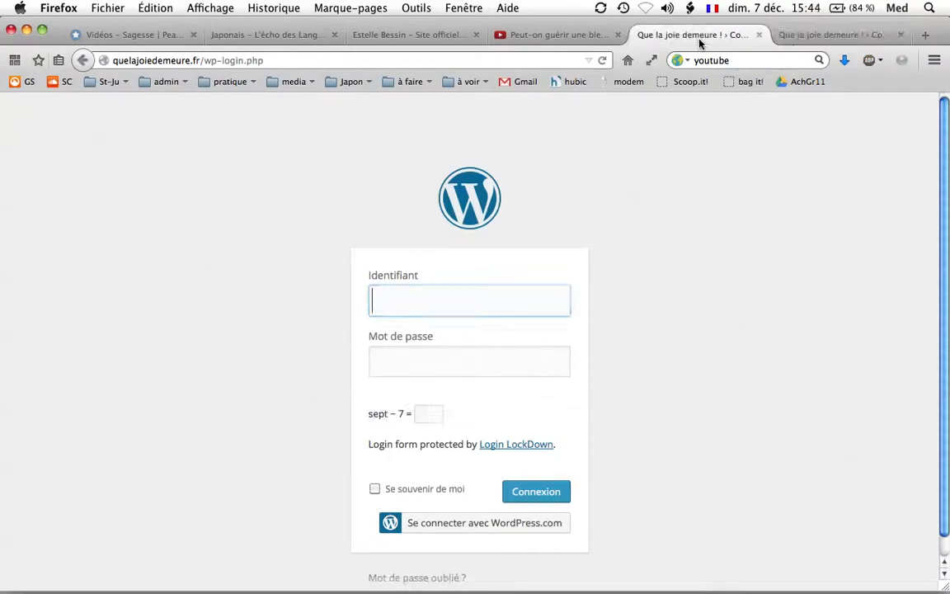
pyautogui.click(816, 34)
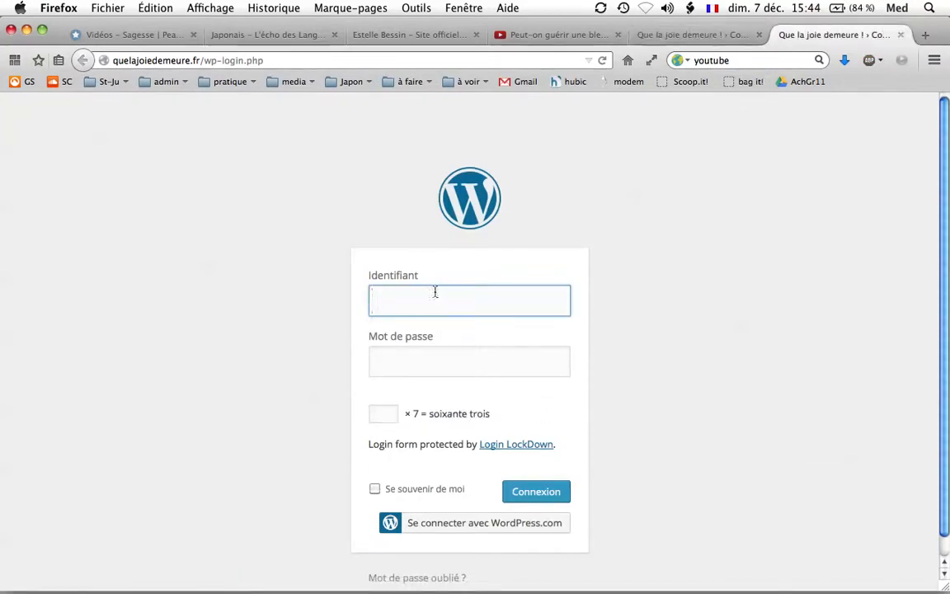
# Step: Fill in the login form with the username "joyeux" and the account password
pyautogui.click(435, 305)
pyautogui.write('joyeux')
pyautogui.press('Tab')
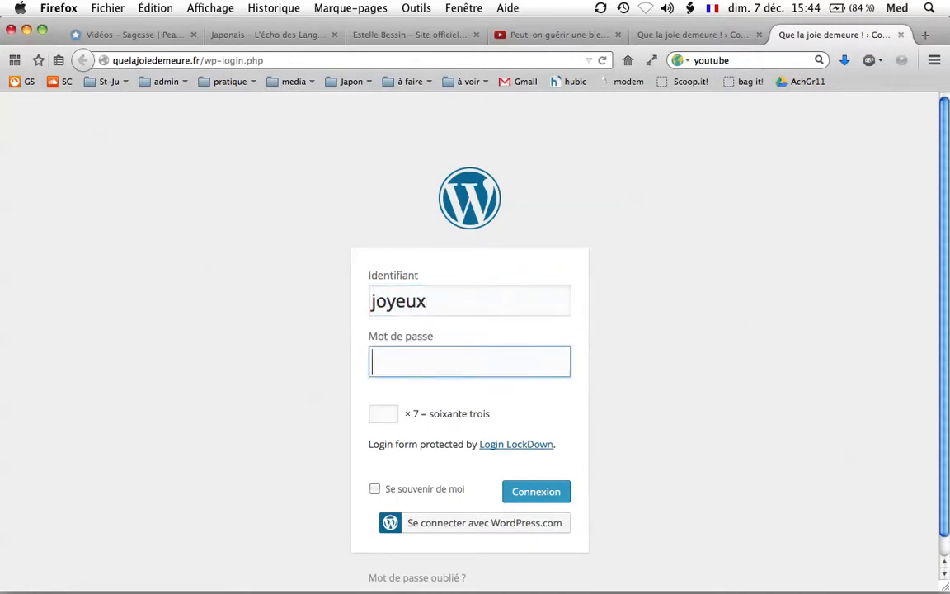
pyautogui.write('•••••')
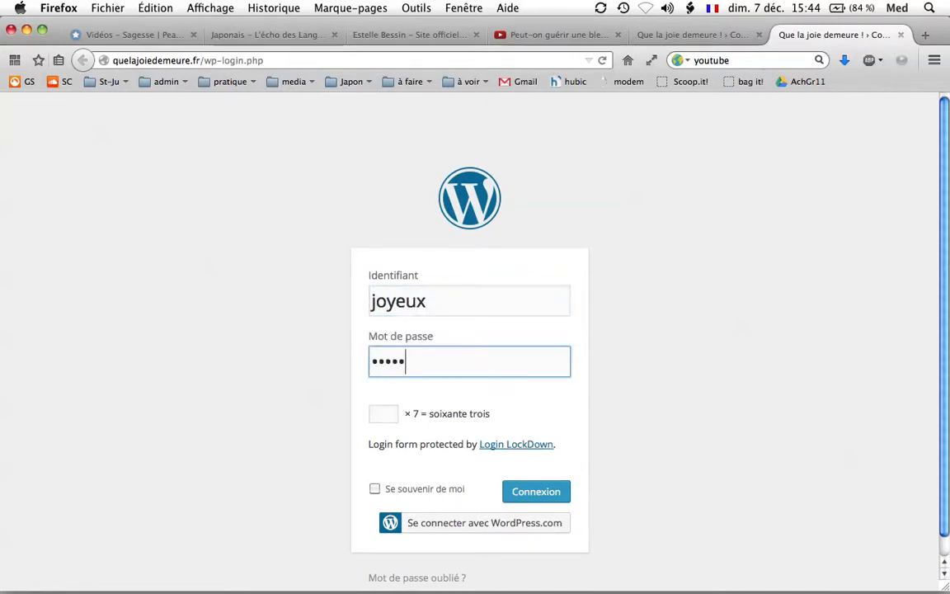
pyautogui.write('••••')
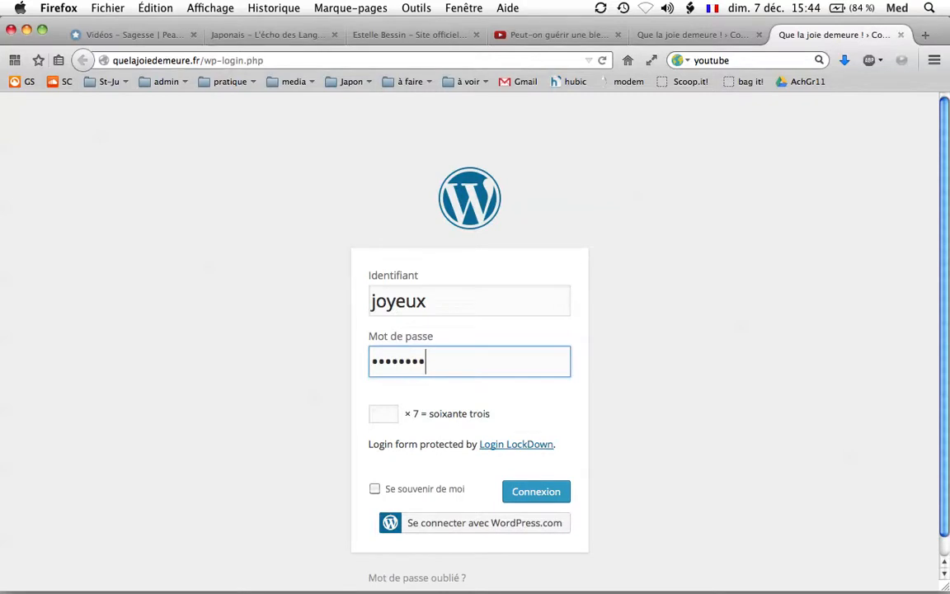
# Step: Log in with 9 as the arithmetic answer and Se souvenir de moi enabled, and let the browser remember the password
pyautogui.click(383, 414)
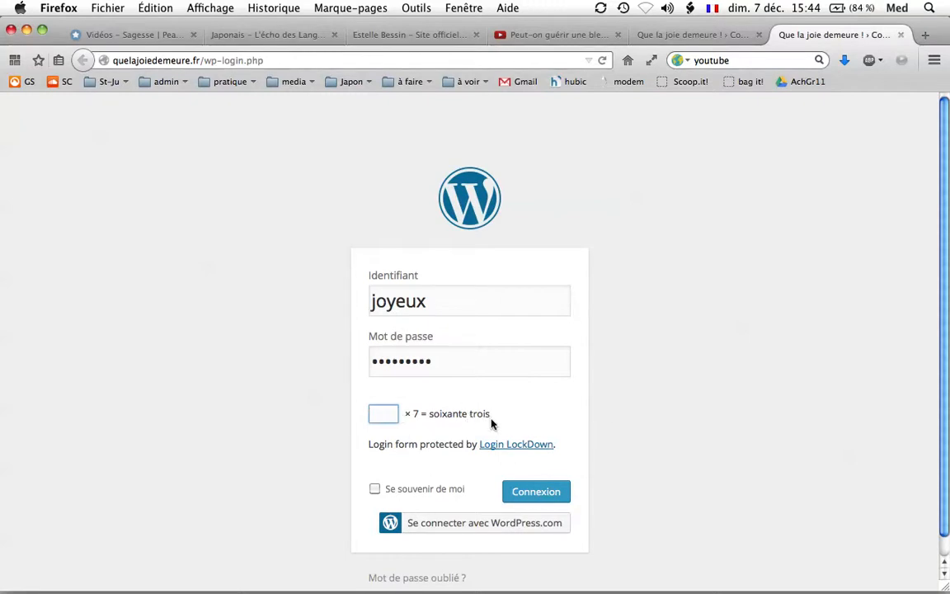
pyautogui.write('9')
pyautogui.click(440, 496)
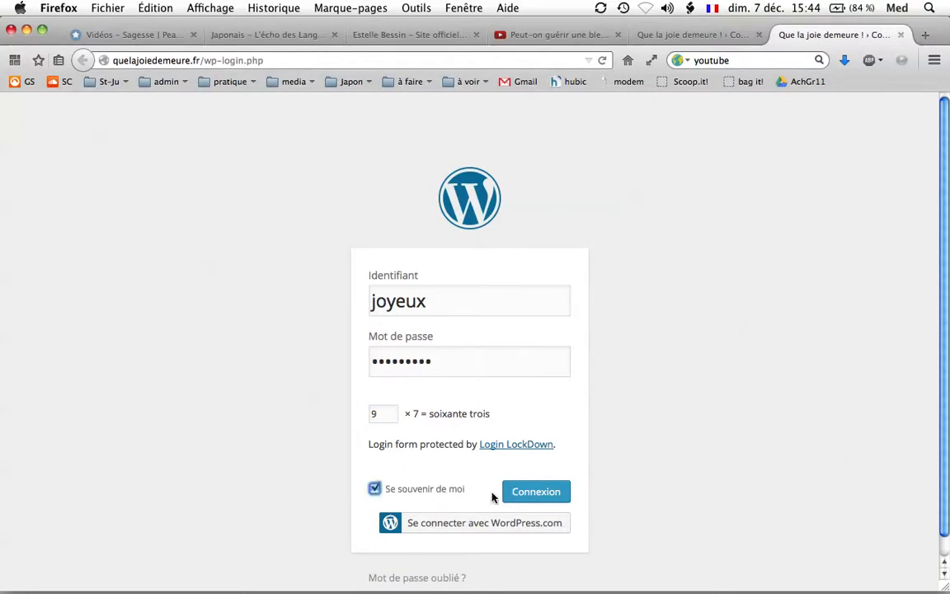
pyautogui.click(536, 493)
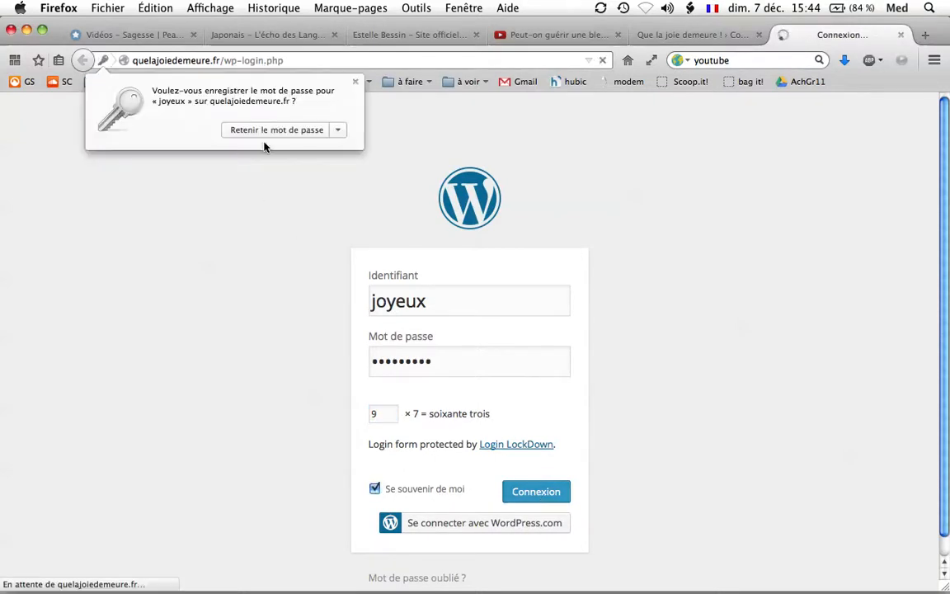
pyautogui.click(263, 139)
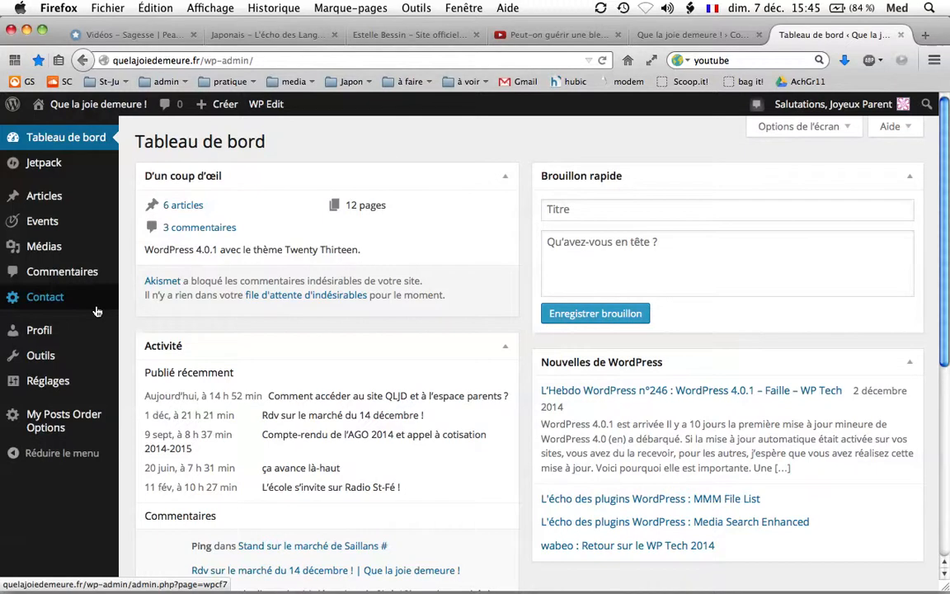
# Step: Start a new article from the WordPress dashboard
pyautogui.moveTo(71, 213)
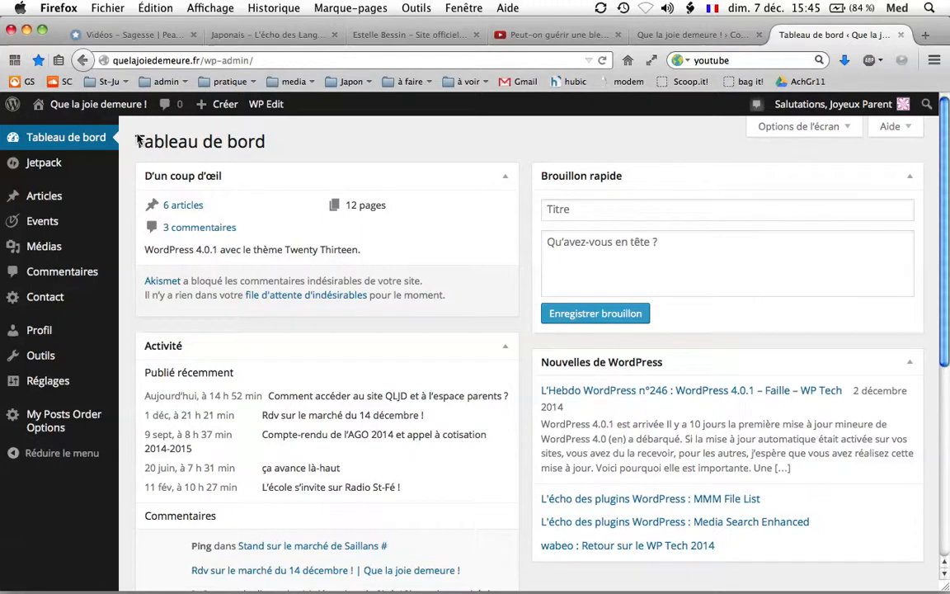
pyautogui.moveTo(218, 109)
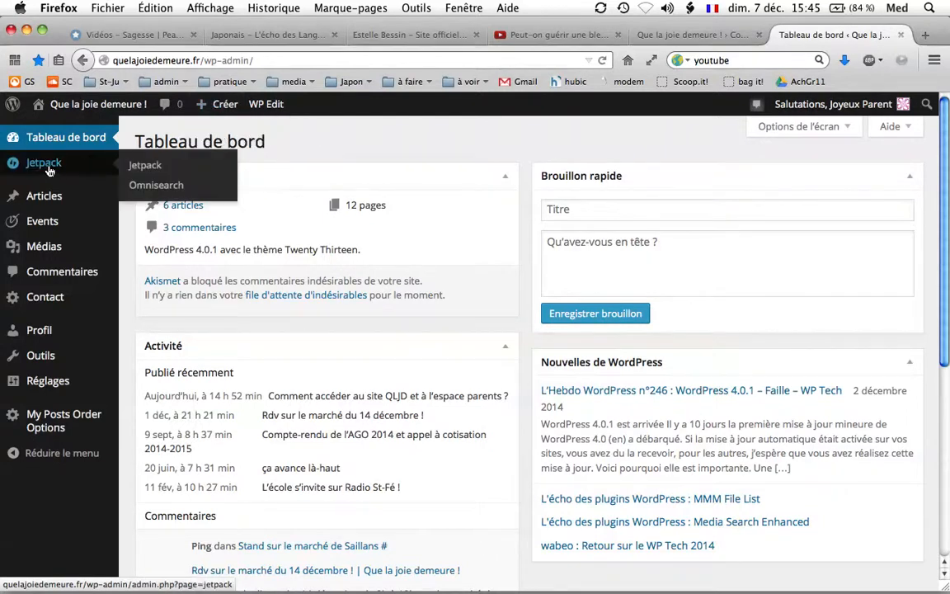
pyautogui.moveTo(45, 204)
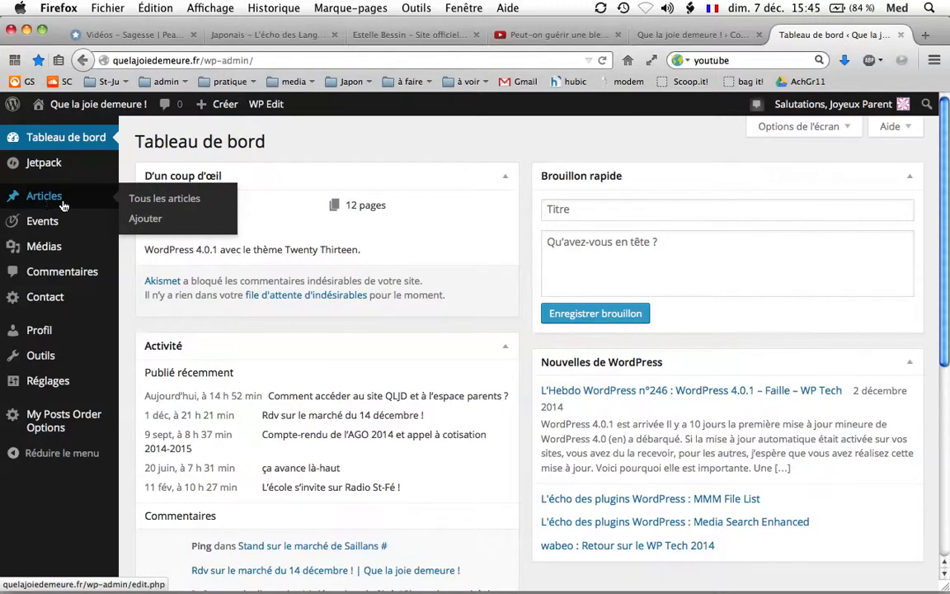
pyautogui.click(146, 219)
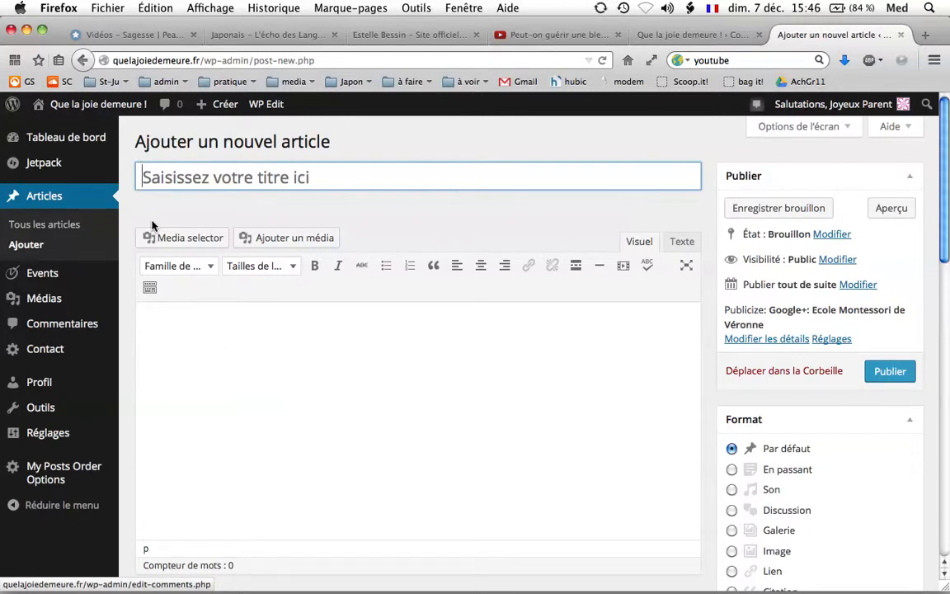
# Step: Title the new article "Mon premier article sur Wordpress"
pyautogui.click(239, 187)
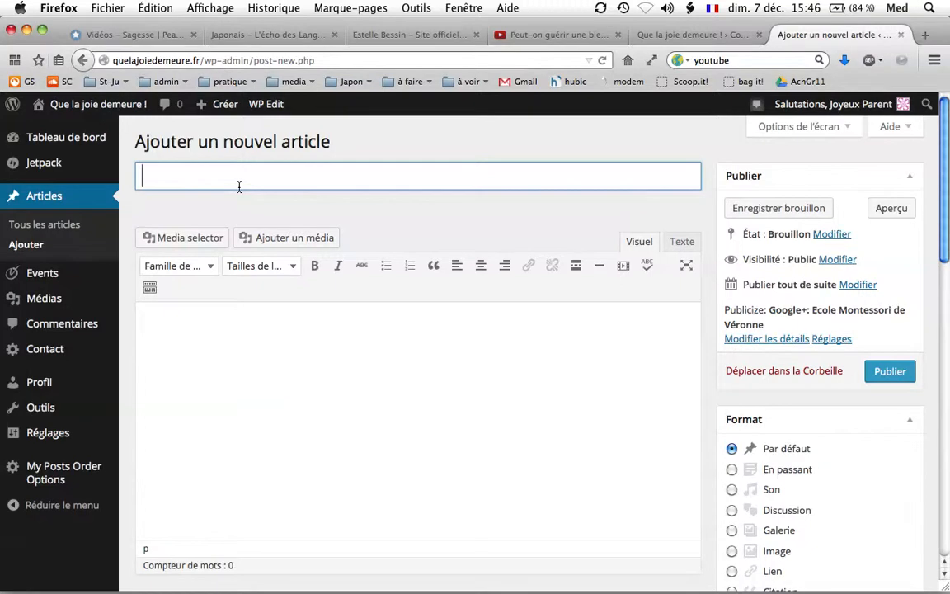
pyautogui.write('Te')
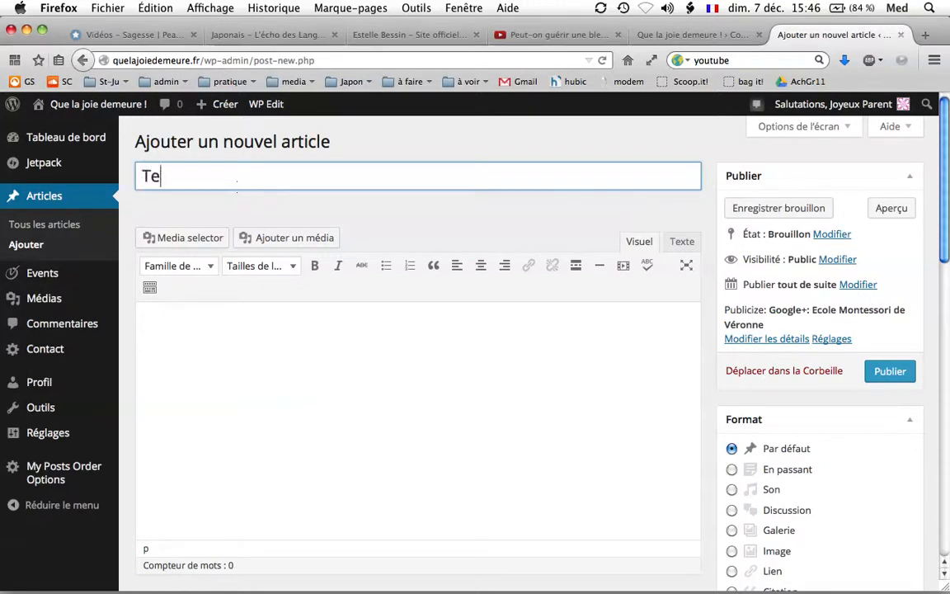
pyautogui.press('BackSpace')
pyautogui.press('BackSpace')
pyautogui.write('Mon pr')
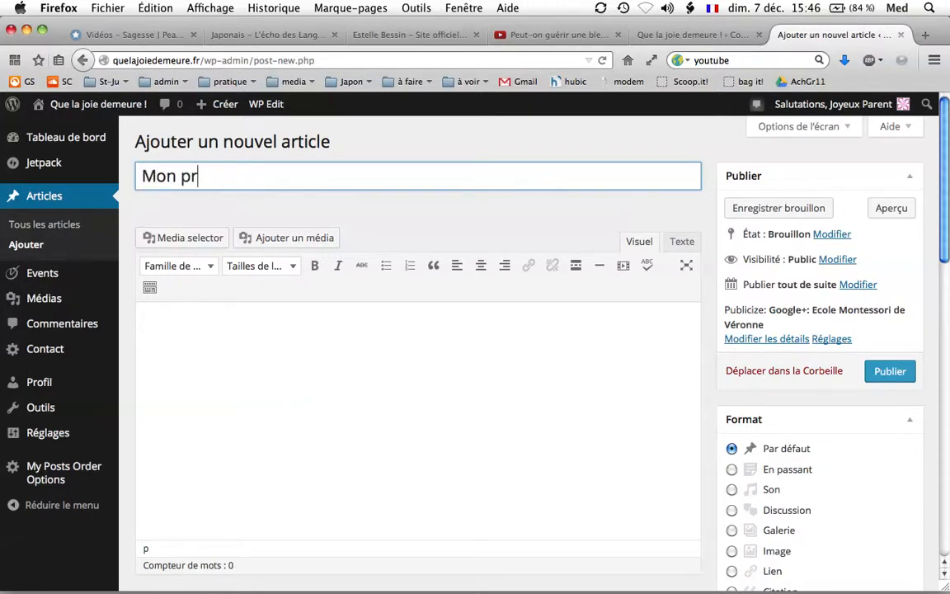
pyautogui.write('emier article ')
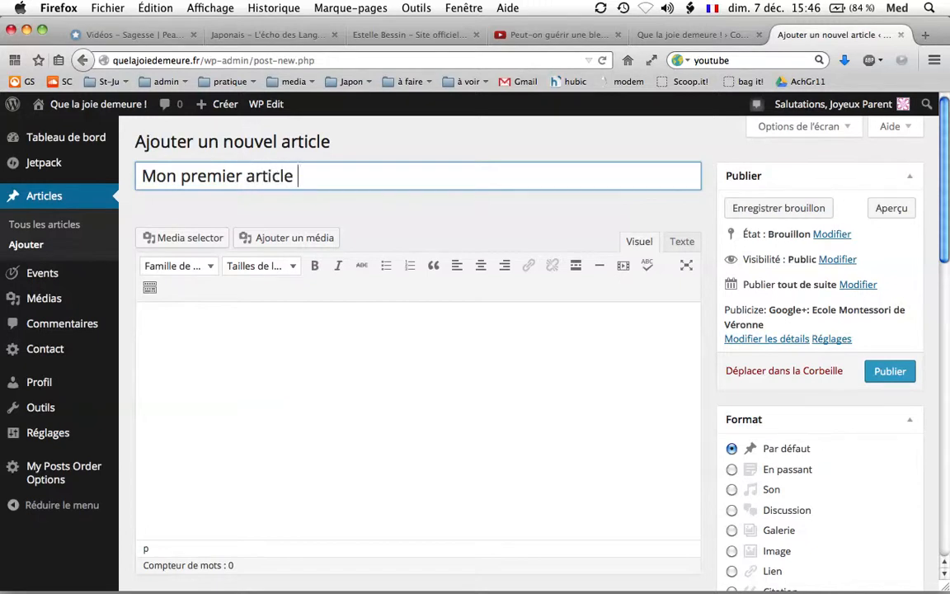
pyautogui.write('sur Wordpress')
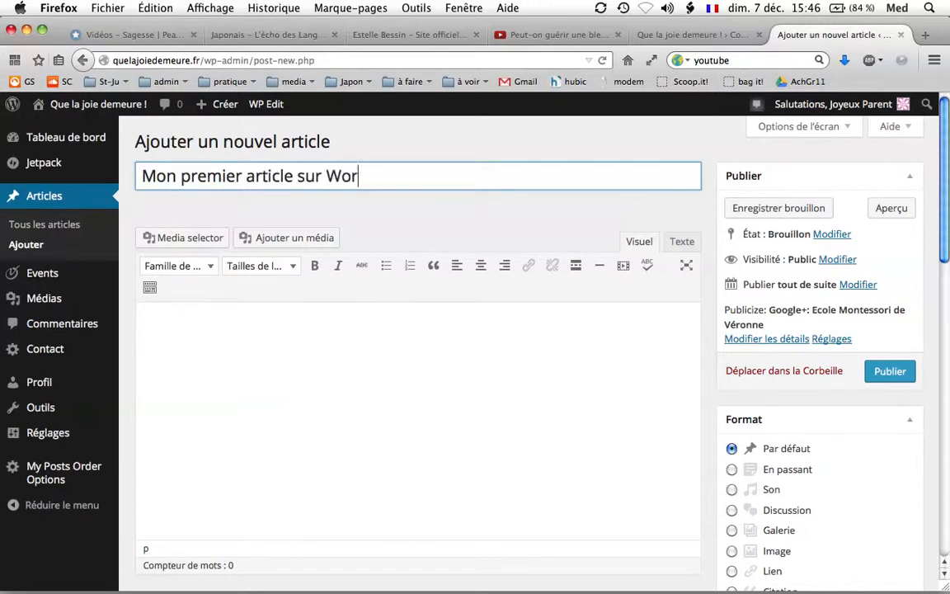
# Step: Write the article body: "Hier, toute la classe est allée au safari de Peaugres, on s'est bien amusés !!!!"
pyautogui.click(199, 351)
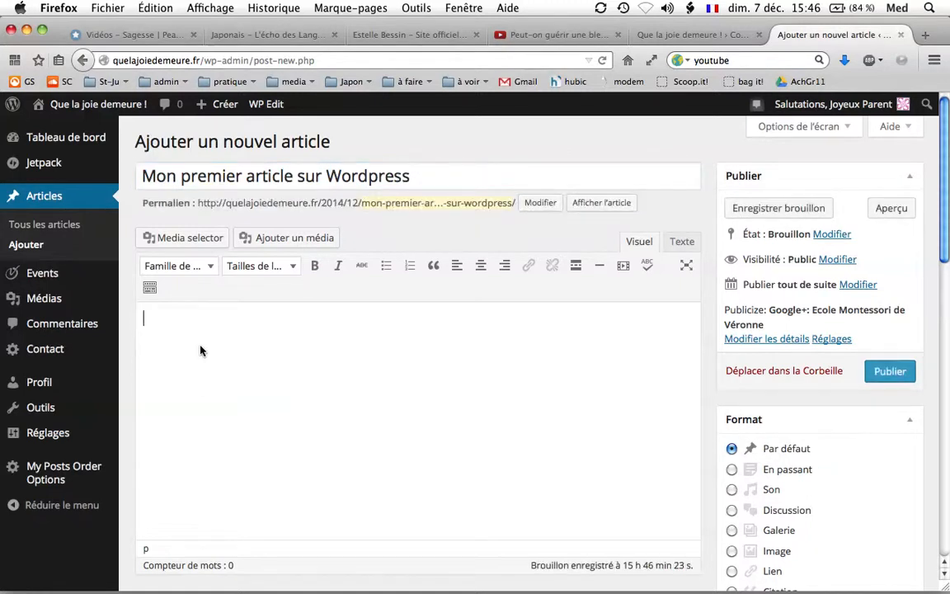
pyautogui.write('Hier, toute la clas')
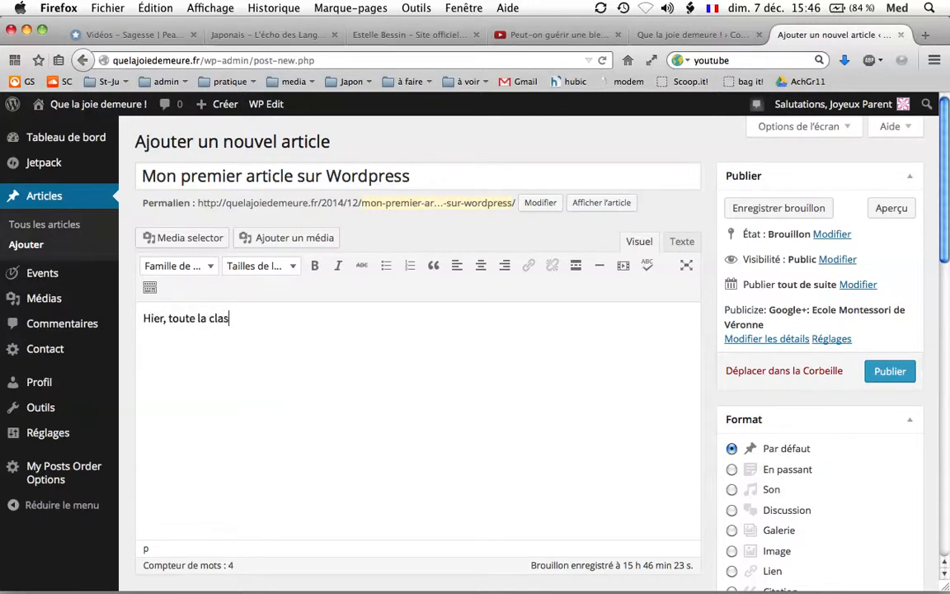
pyautogui.write('se est allée au sa')
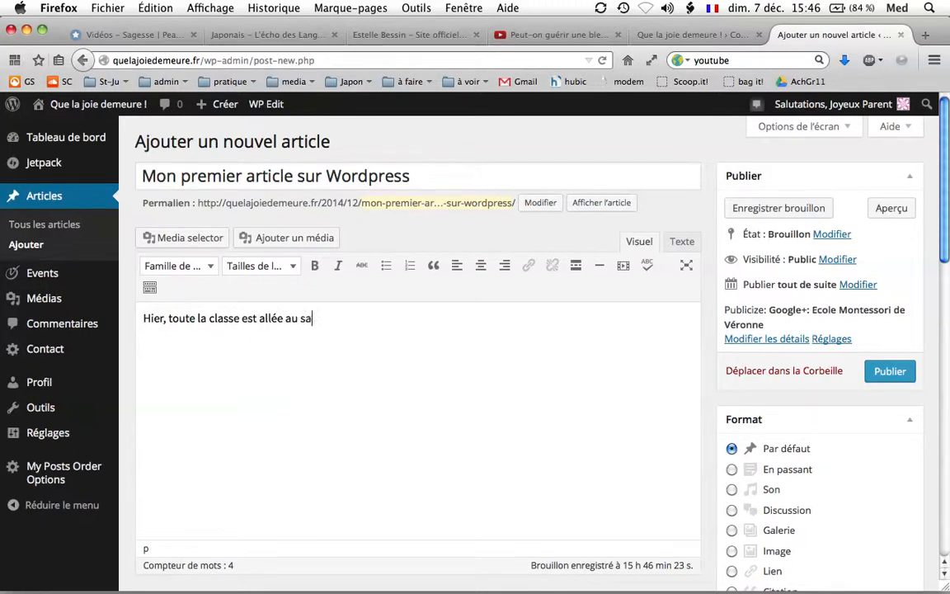
pyautogui.write('fari de Peaugre')
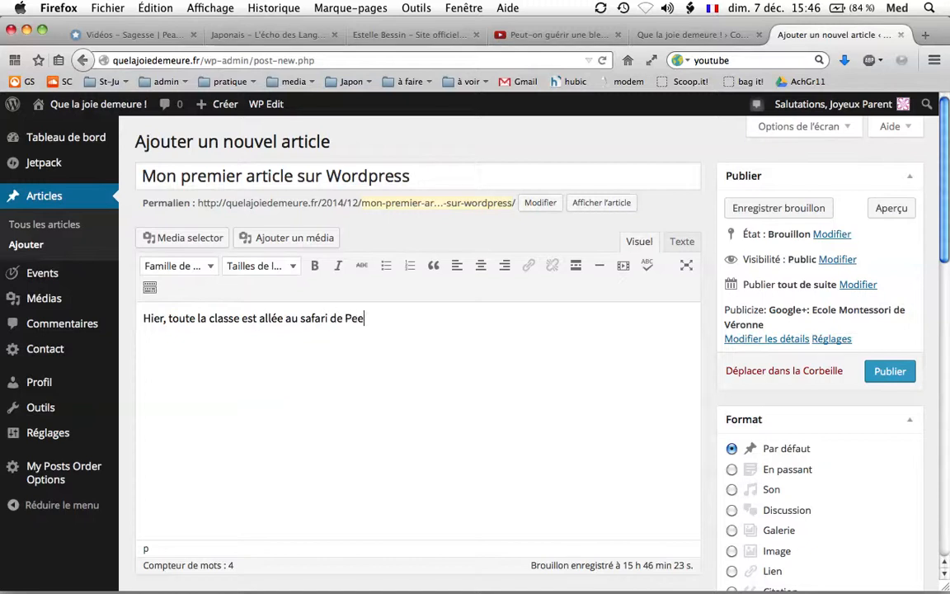
pyautogui.write('s, ')
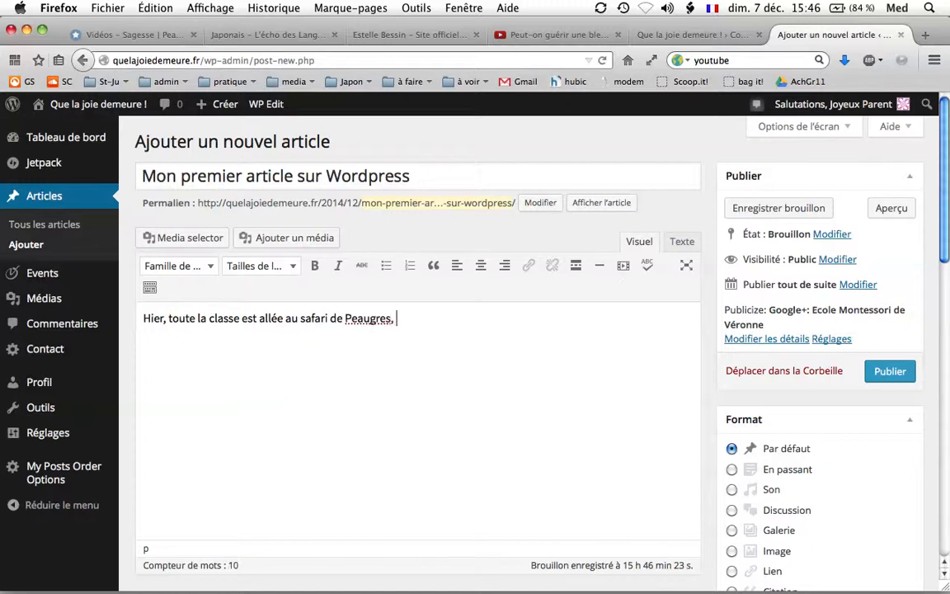
pyautogui.write("on s'est bein")
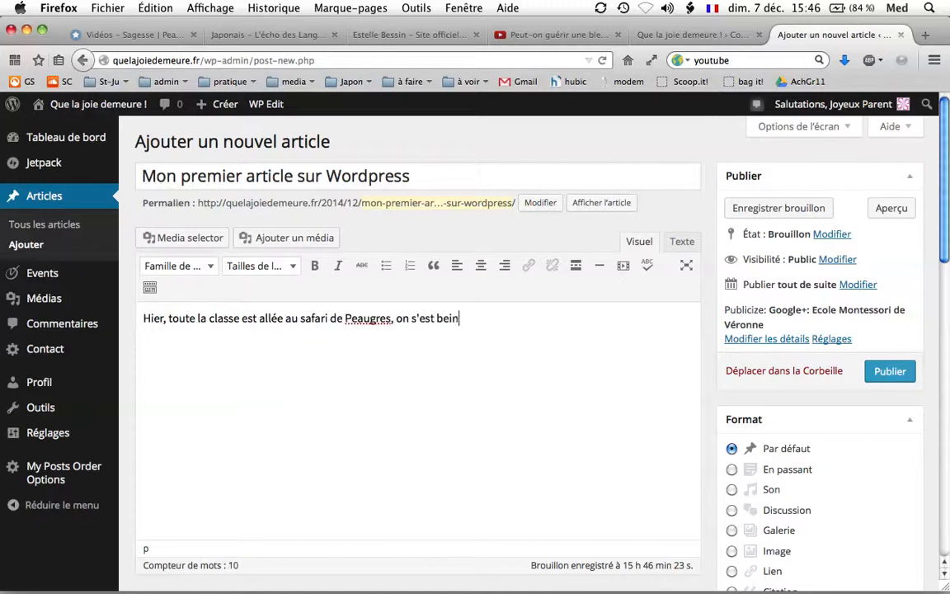
pyautogui.press('BackSpace')
pyautogui.press('BackSpace')
pyautogui.write('ien amusés !!!!')
pyautogui.press('Return')
pyautogui.press('BackSpace')
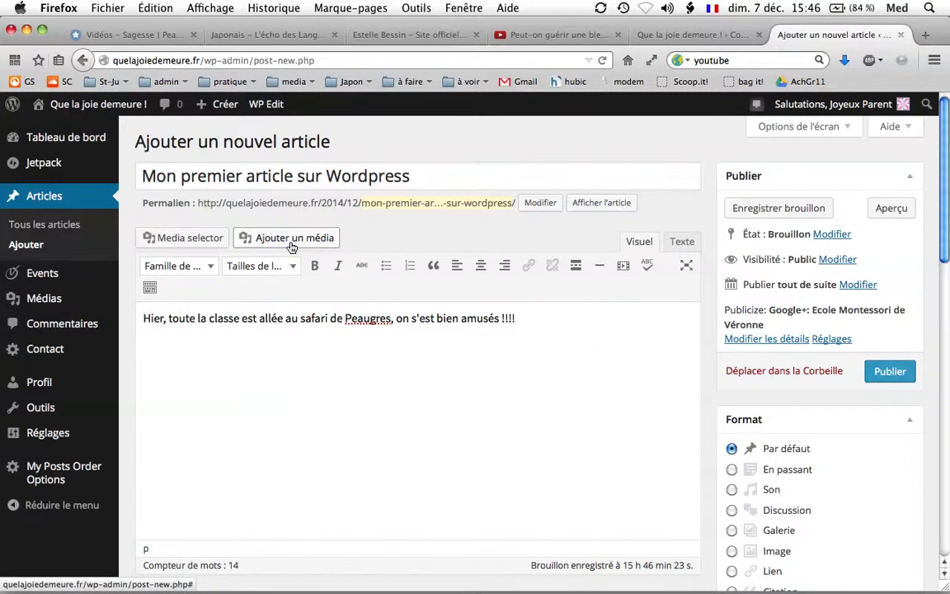
# Step: Select the photo of the child beside the snake enclosure, IMG_8738.jpg, from the media library for the article
pyautogui.click(291, 246)
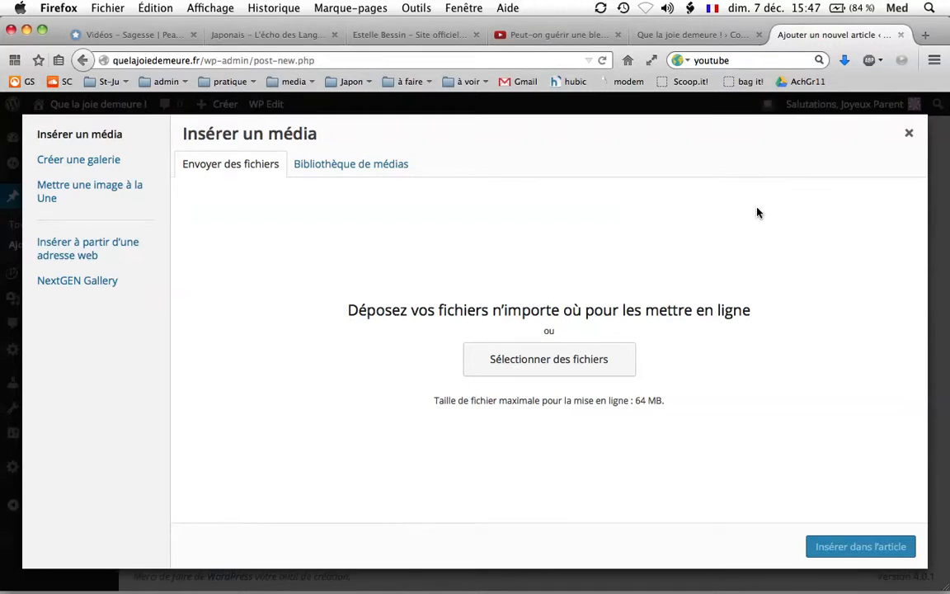
pyautogui.click(347, 168)
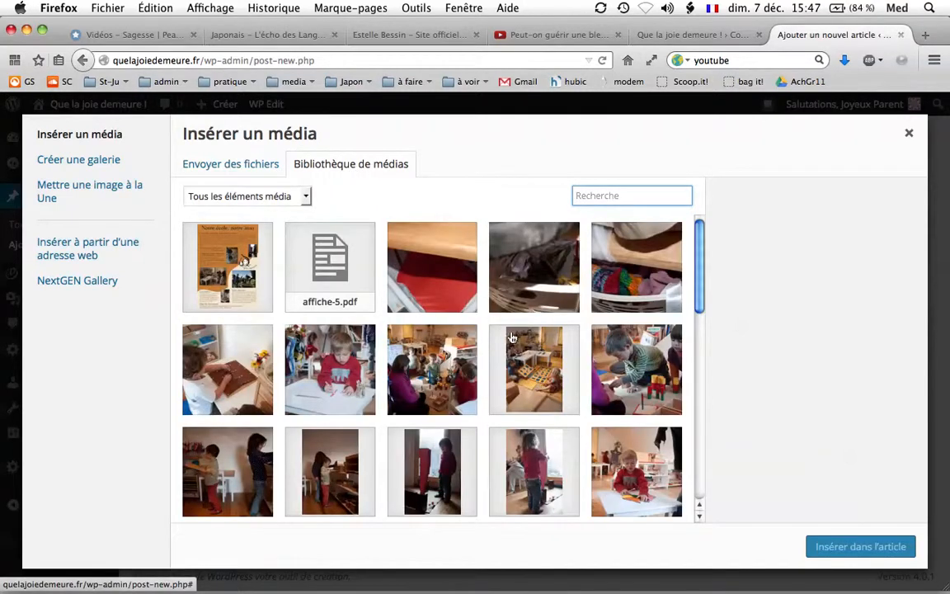
pyautogui.scroll(-10, 495, 330)
pyautogui.scroll(-15, 511, 337)
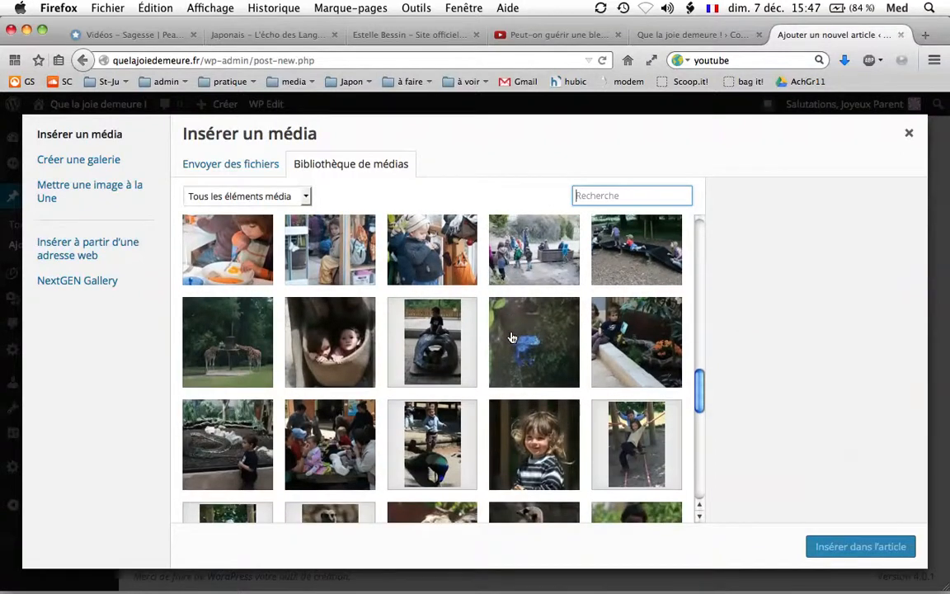
pyautogui.scroll(-2, 511, 334)
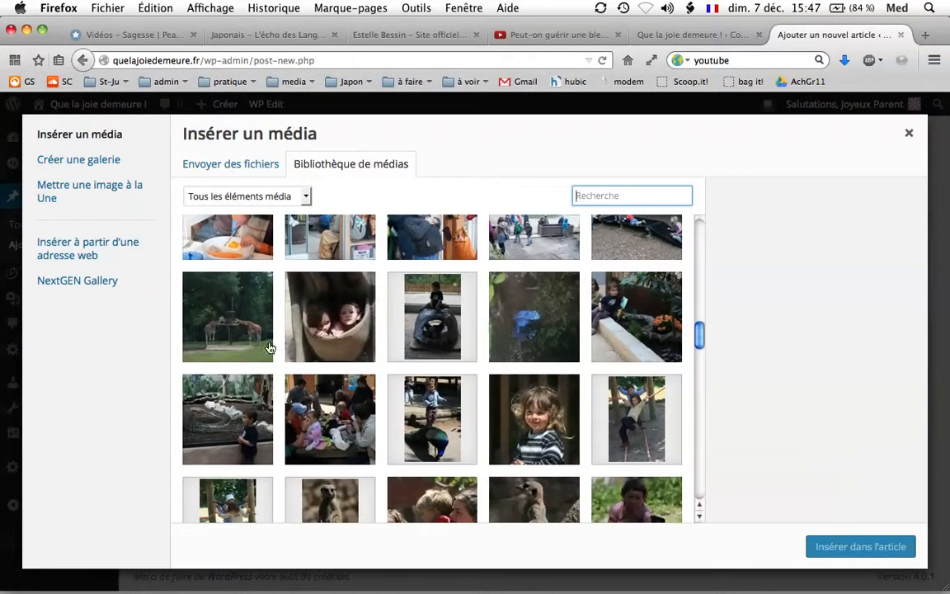
pyautogui.click(240, 425)
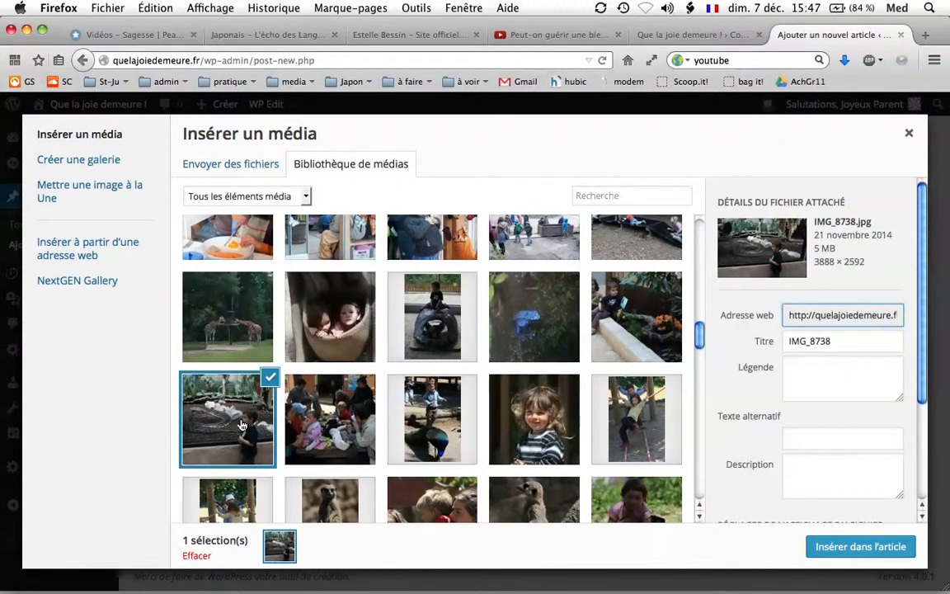
# Step: Change the selected photo's title to "enfant-serpent"
pyautogui.doubleClick(847, 345)
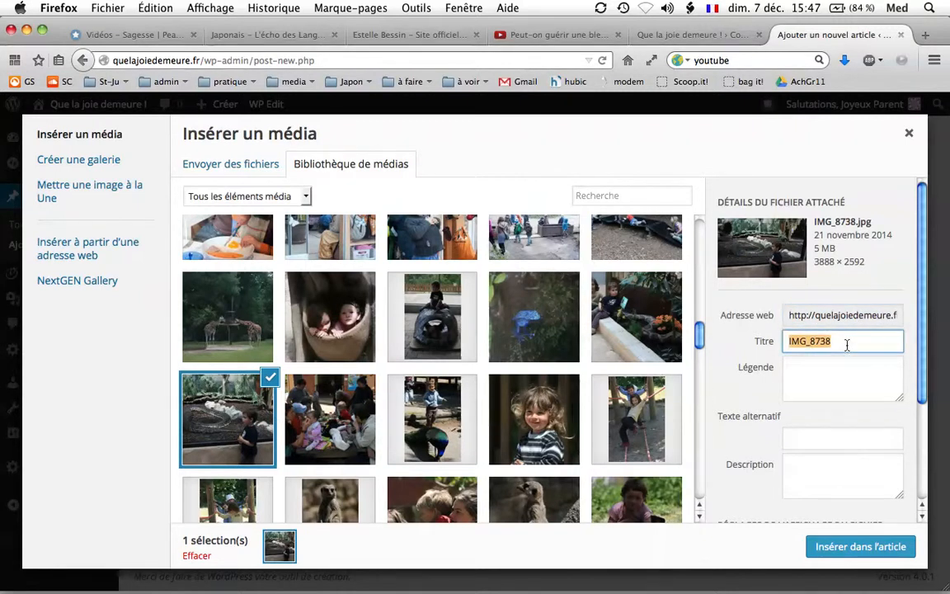
pyautogui.write('enfant')
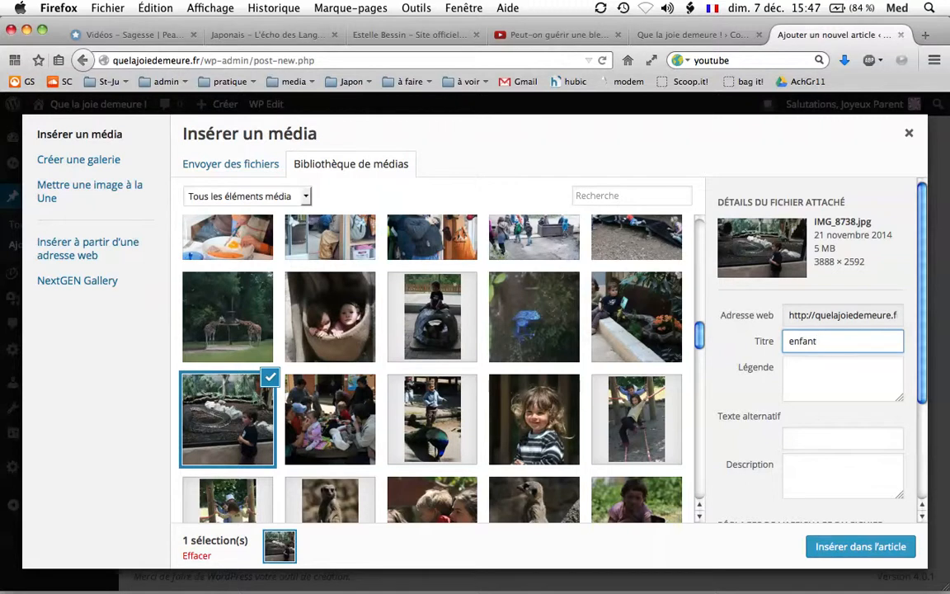
pyautogui.write('-serpent')
# Step: Insert the photo into the article with Centre alignment and the Moyenne – 300 × 200 size
pyautogui.scroll(-3, 830, 484)
pyautogui.click(817, 503)
pyautogui.scroll(-3, 852, 479)
pyautogui.click(814, 445)
pyautogui.click(816, 462)
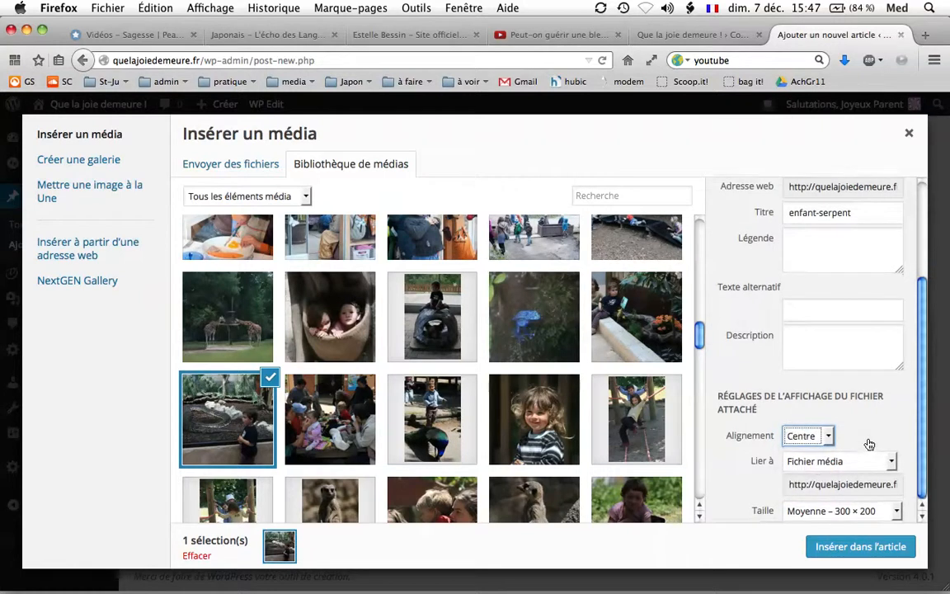
pyautogui.click(836, 512)
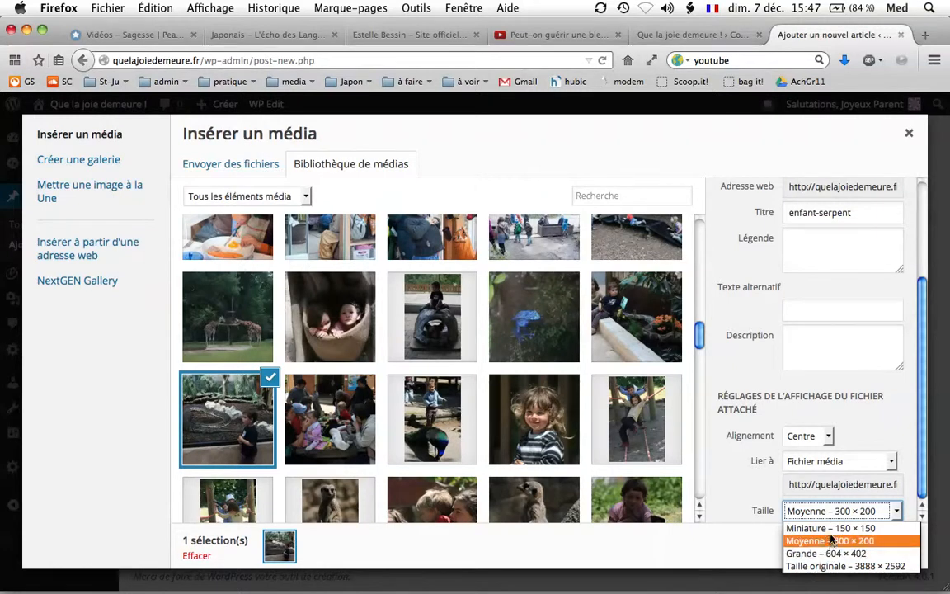
pyautogui.click(831, 540)
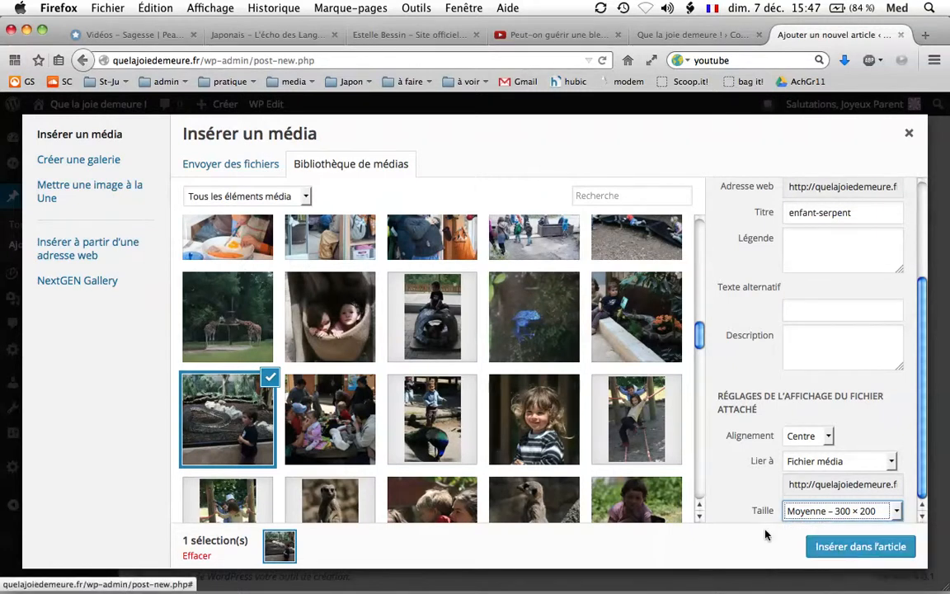
pyautogui.click(845, 548)
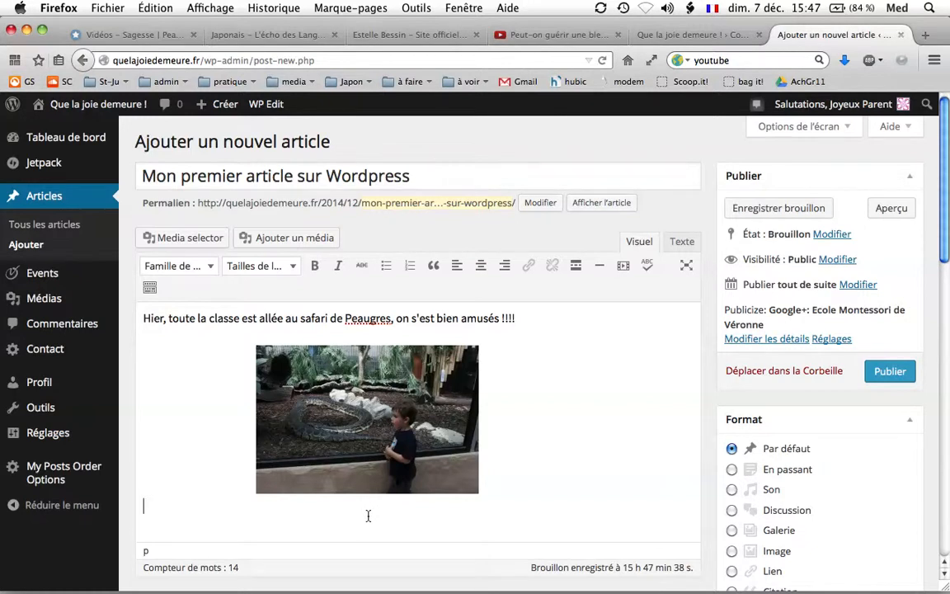
# Step: Add an empty line below the photo and open the file chooser for uploading a new media file
pyautogui.press('Return')
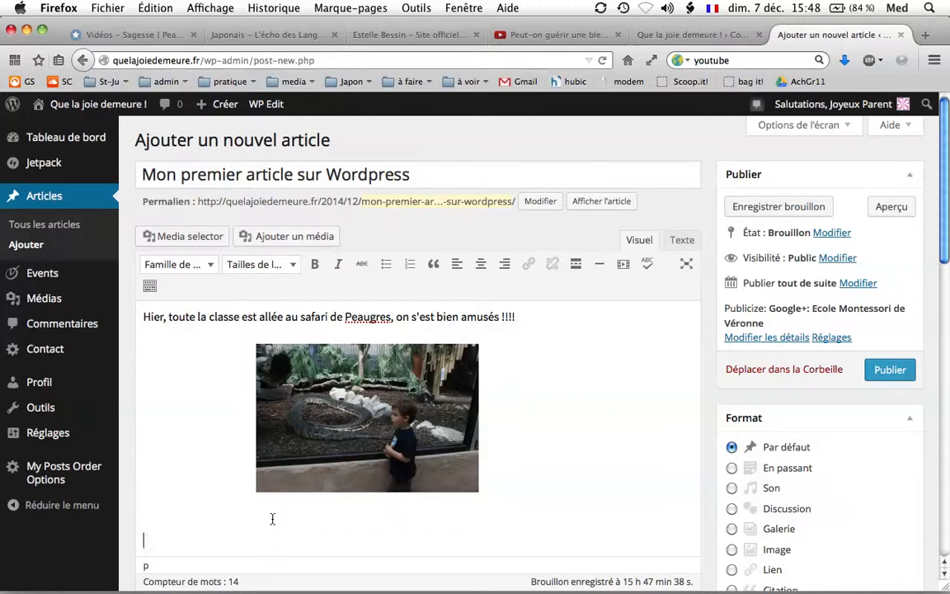
pyautogui.click(267, 241)
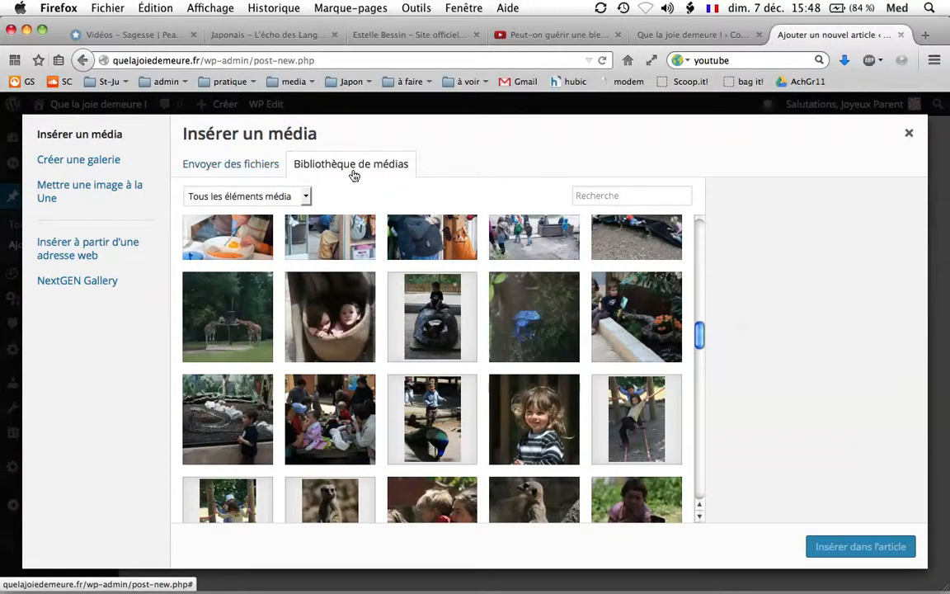
pyautogui.click(248, 169)
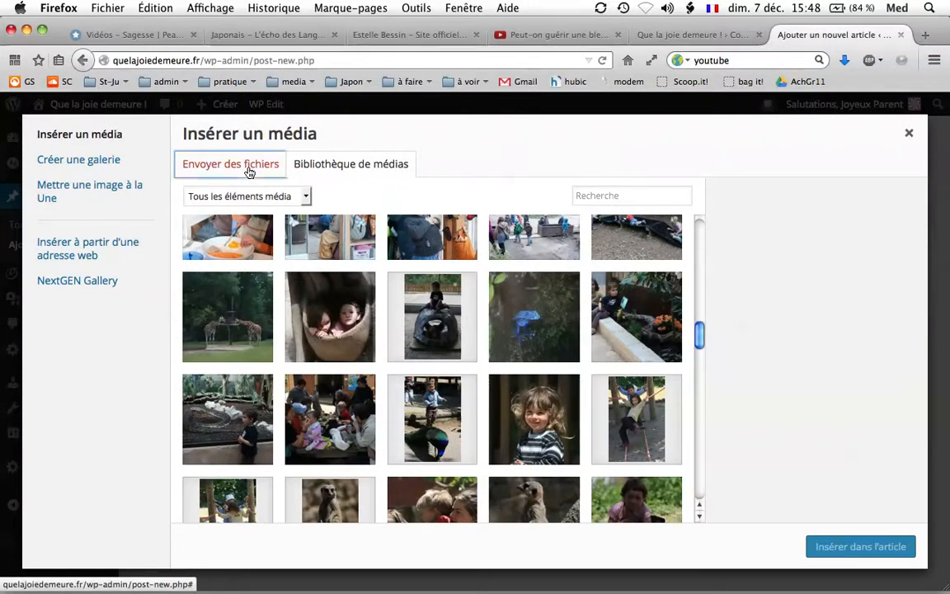
pyautogui.click(540, 361)
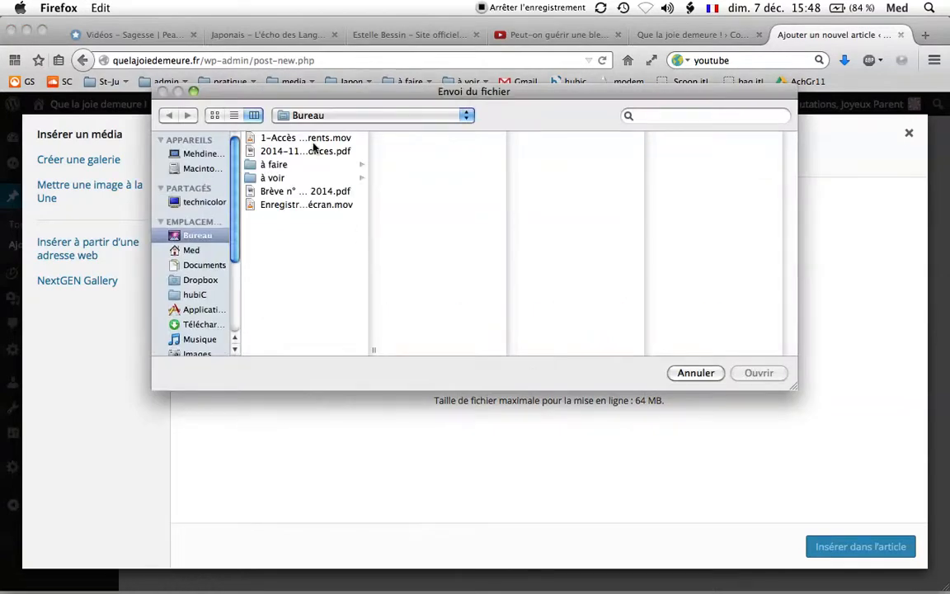
pyautogui.click(289, 166)
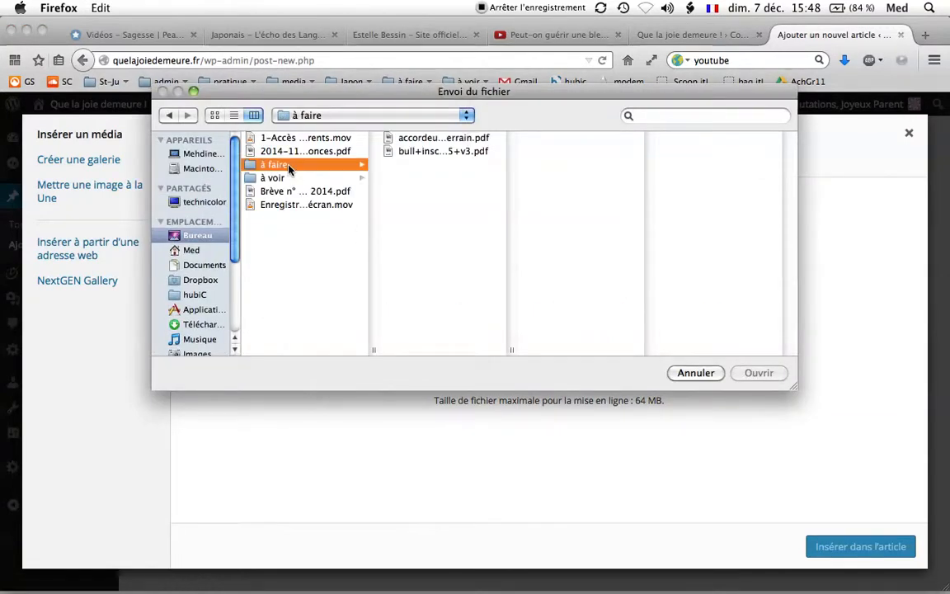
pyautogui.press('Down')
pyautogui.press('Down')
pyautogui.press('Up')
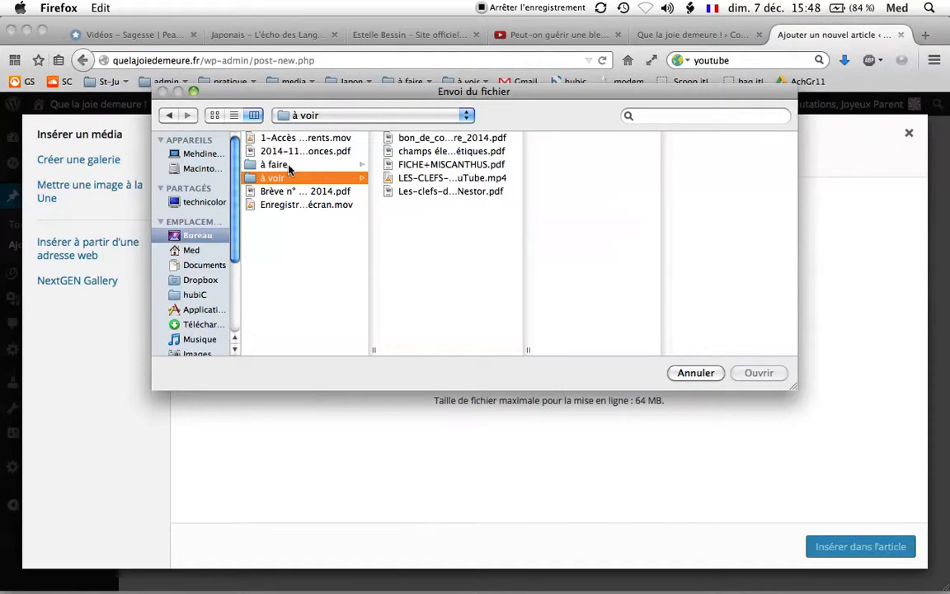
pyautogui.click(204, 310)
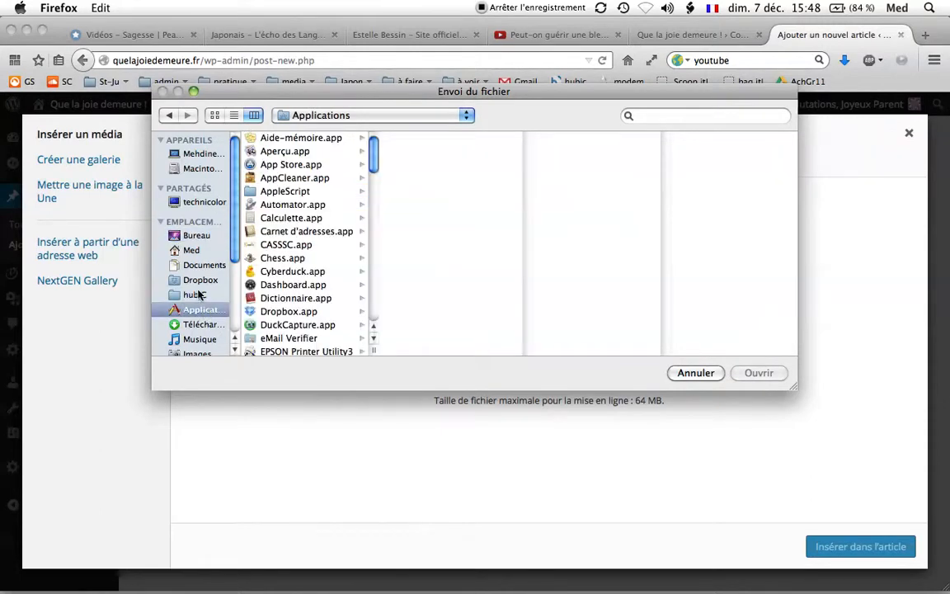
# Step: Upload schizzo.jpg from the computer's Images folder to the media library
pyautogui.scroll(-5, 210, 286)
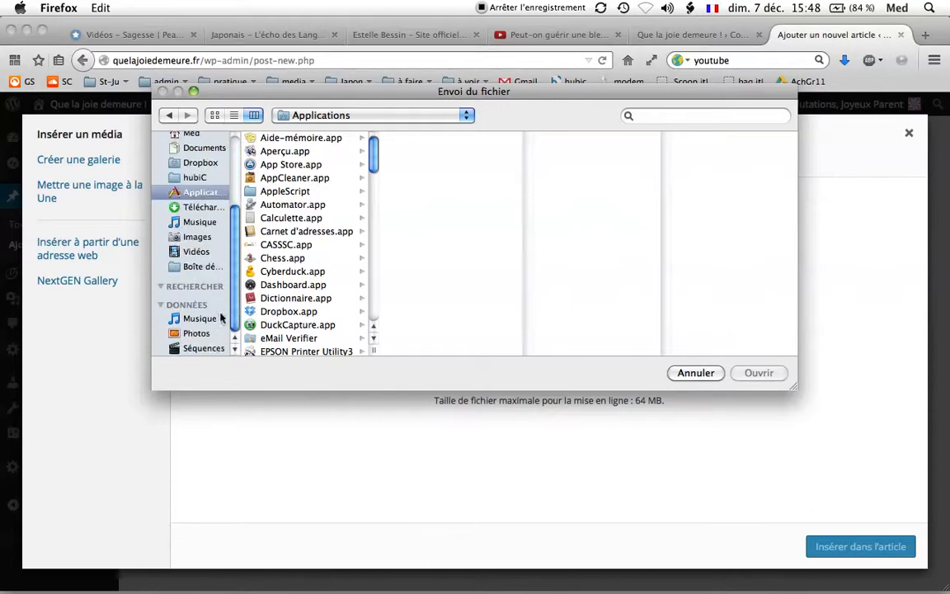
pyautogui.click(198, 238)
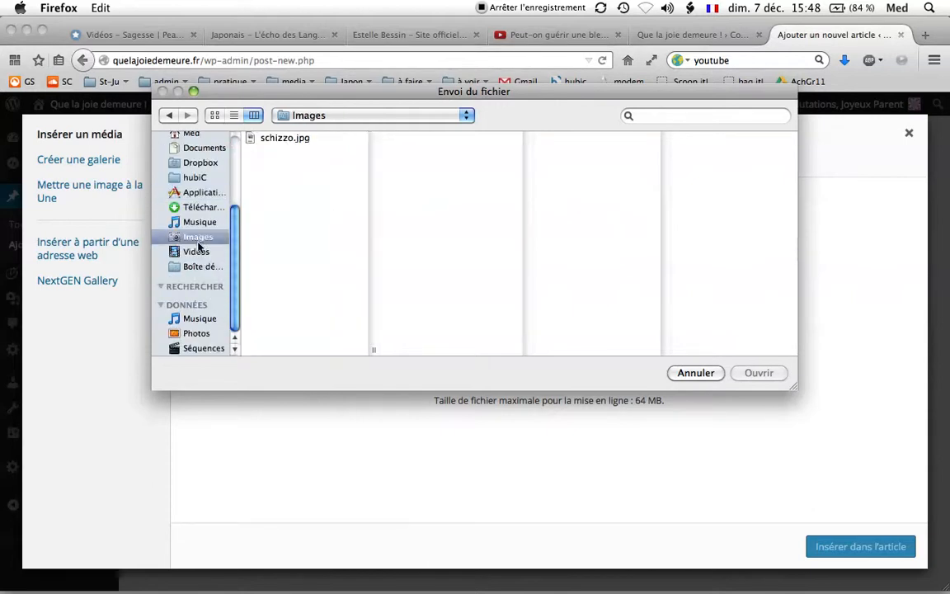
pyautogui.click(304, 140)
pyautogui.click(757, 372)
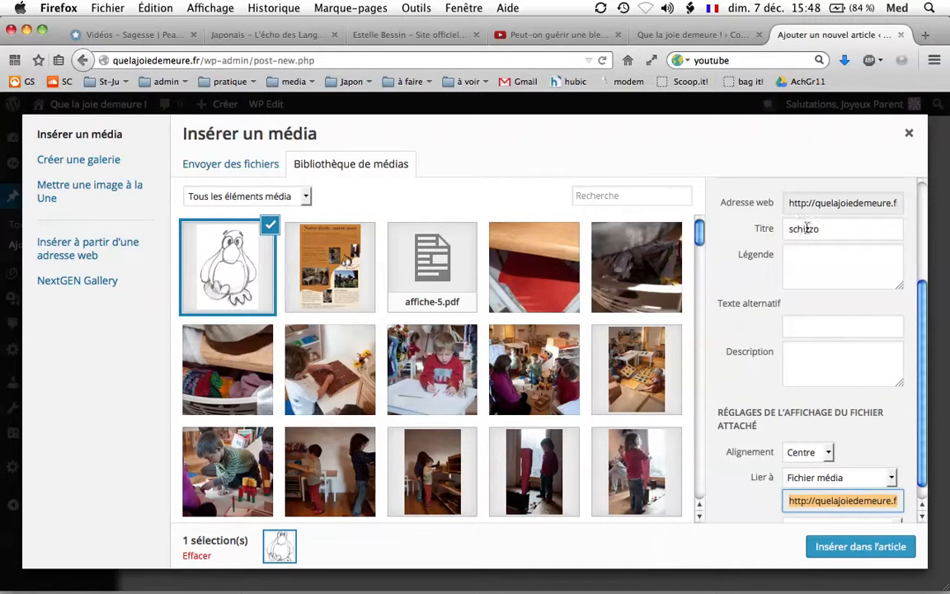
# Step: Insert the schizzo drawing into the article with Droite alignment and the Miniature – 150 × 150 size
pyautogui.scroll(-1, 807, 251)
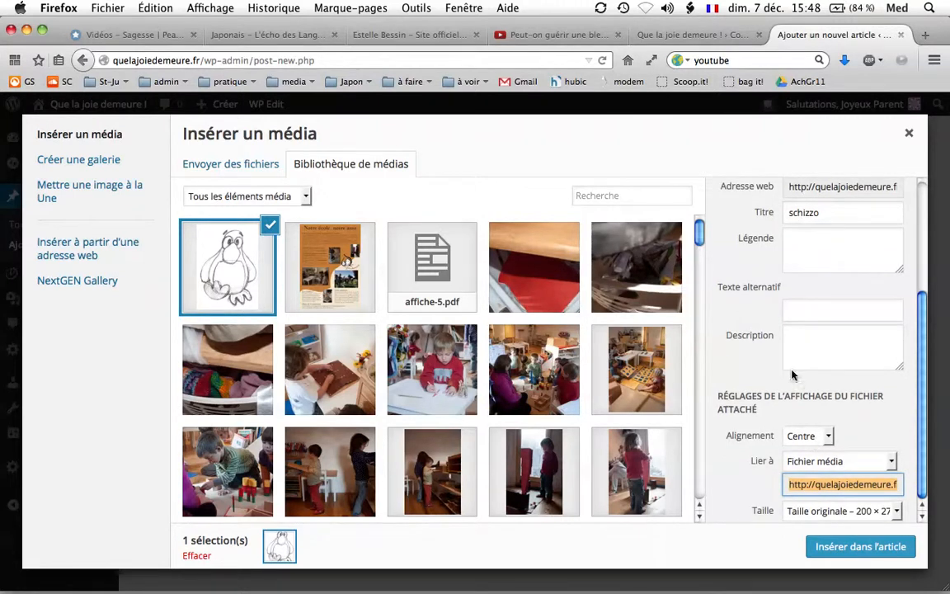
pyautogui.click(810, 436)
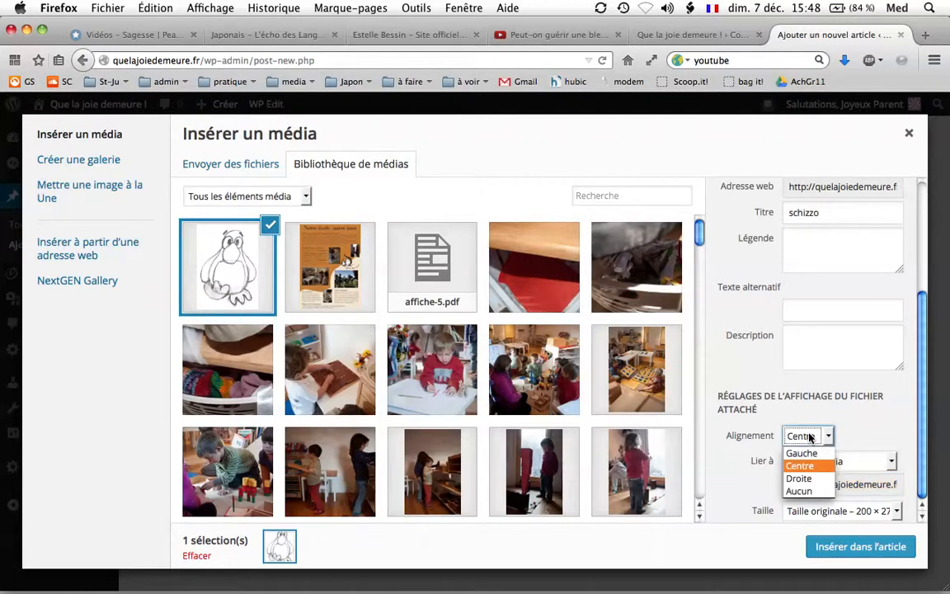
pyautogui.click(802, 478)
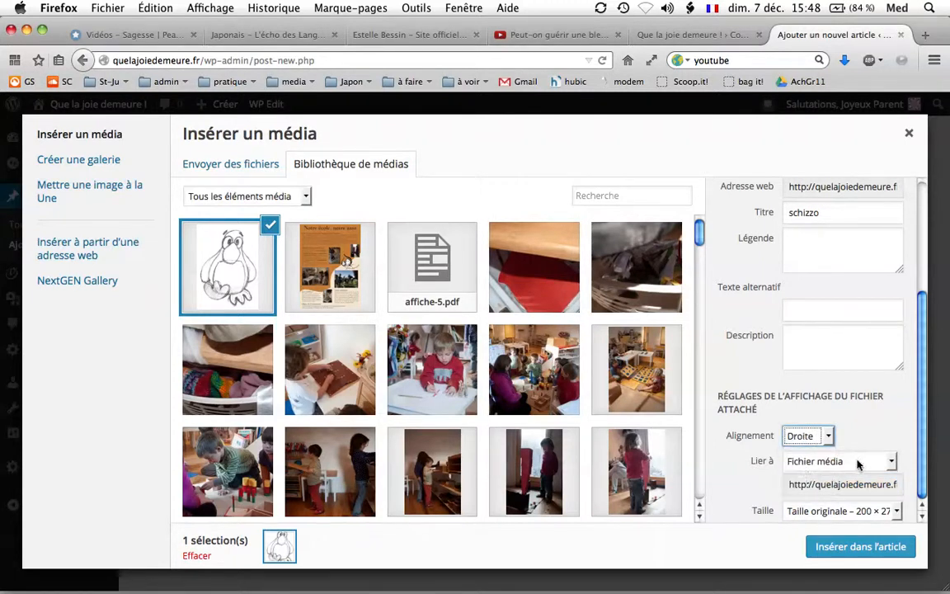
pyautogui.click(849, 511)
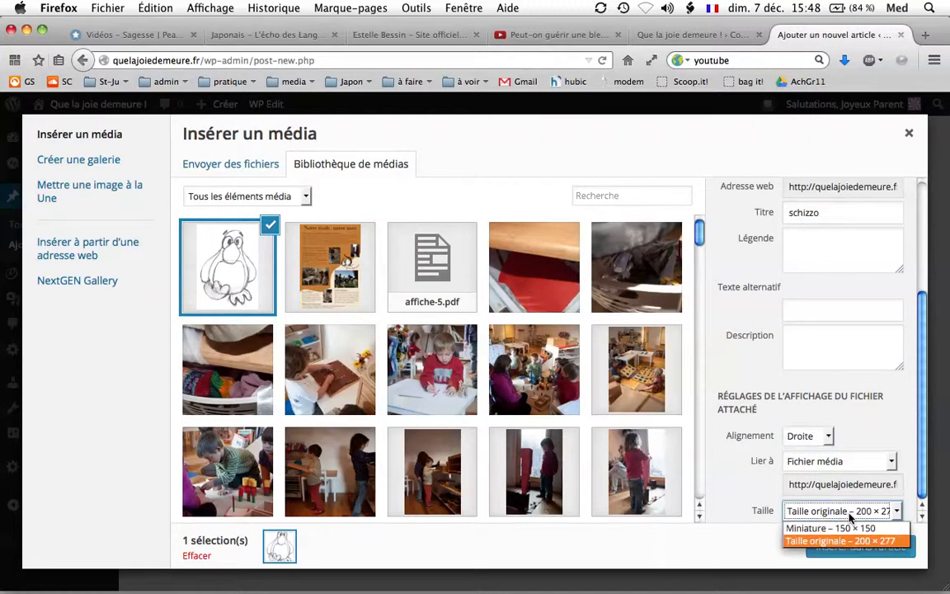
pyautogui.click(856, 526)
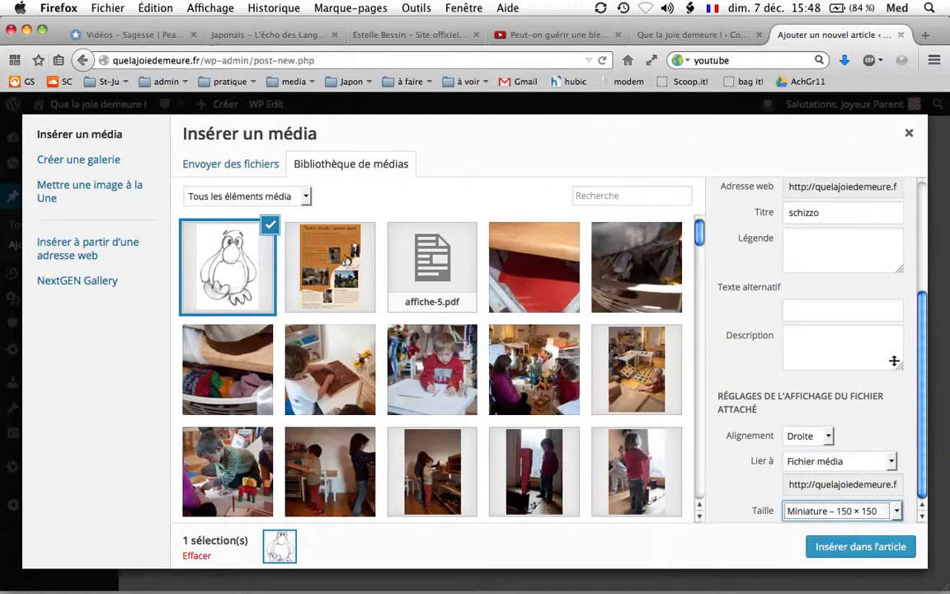
pyautogui.click(849, 548)
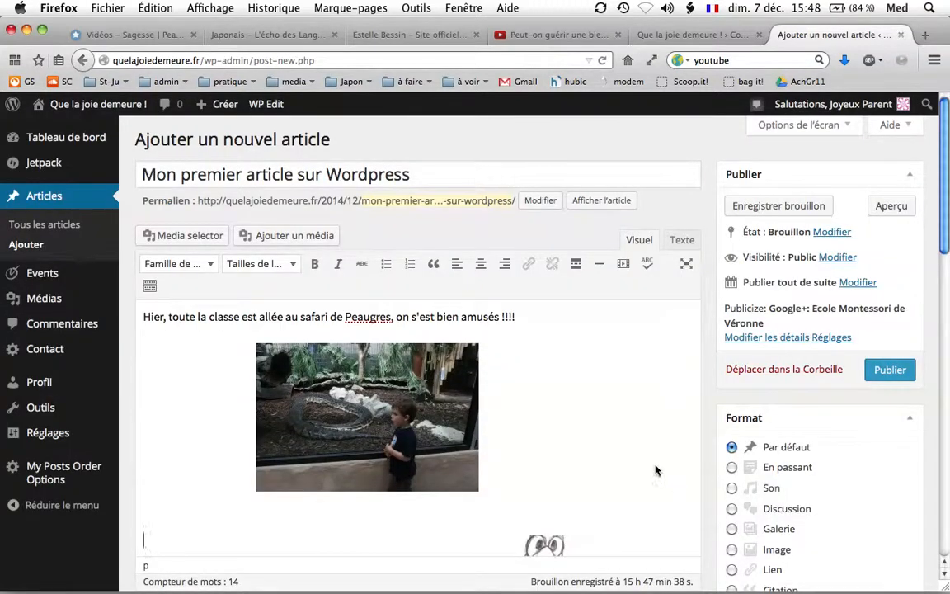
# Step: Move the schizzo drawing to the beginning of the article text and align it left
pyautogui.scroll(-3, 655, 470)
pyautogui.scroll(2, 655, 468)
pyautogui.moveTo(558, 489); pyautogui.dragTo(532, 266)
pyautogui.moveTo(556, 324); pyautogui.dragTo(142, 252)
pyautogui.click(553, 299)
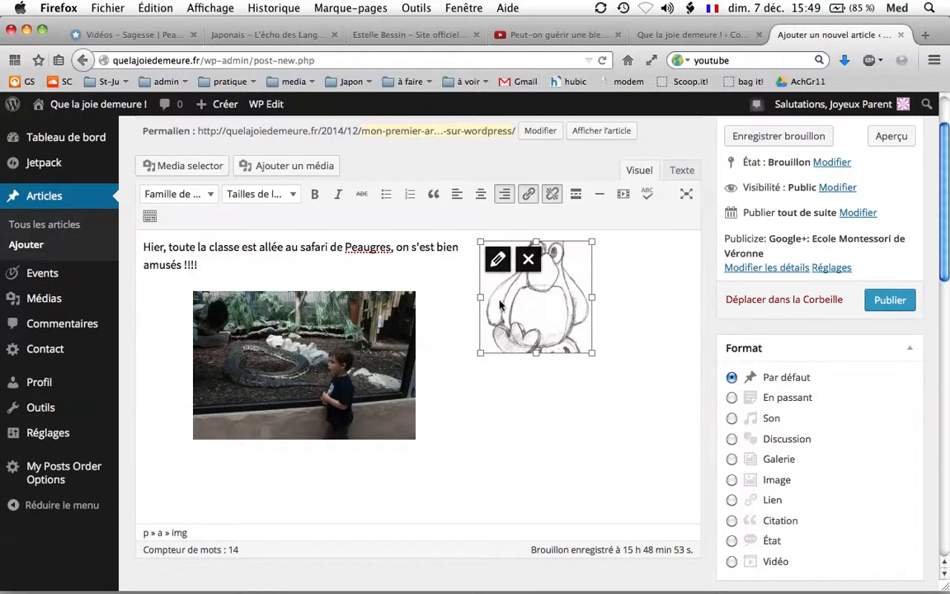
pyautogui.click(458, 195)
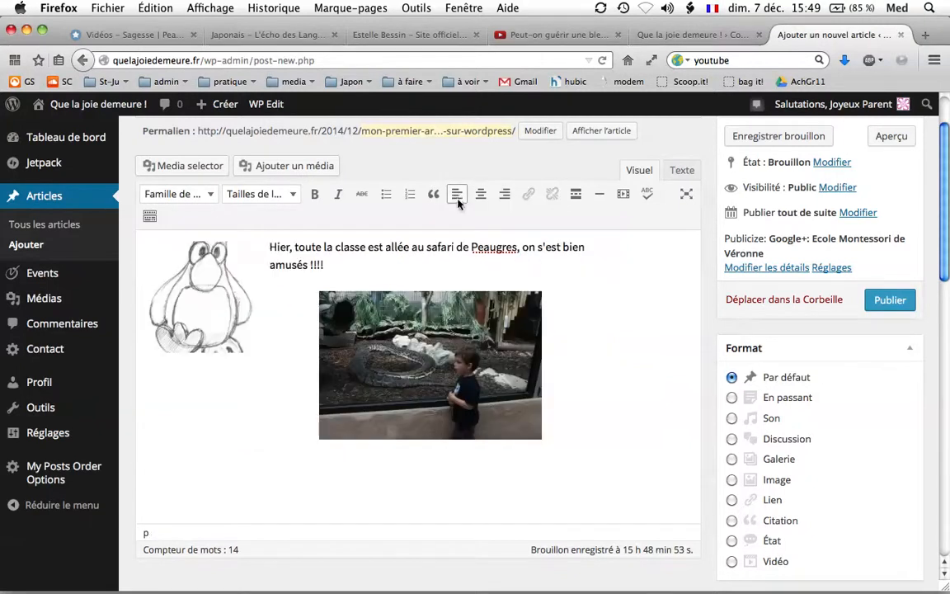
# Step: Add blank lines above the article's sentence and between the sentence and the snake photo
pyautogui.press('Return')
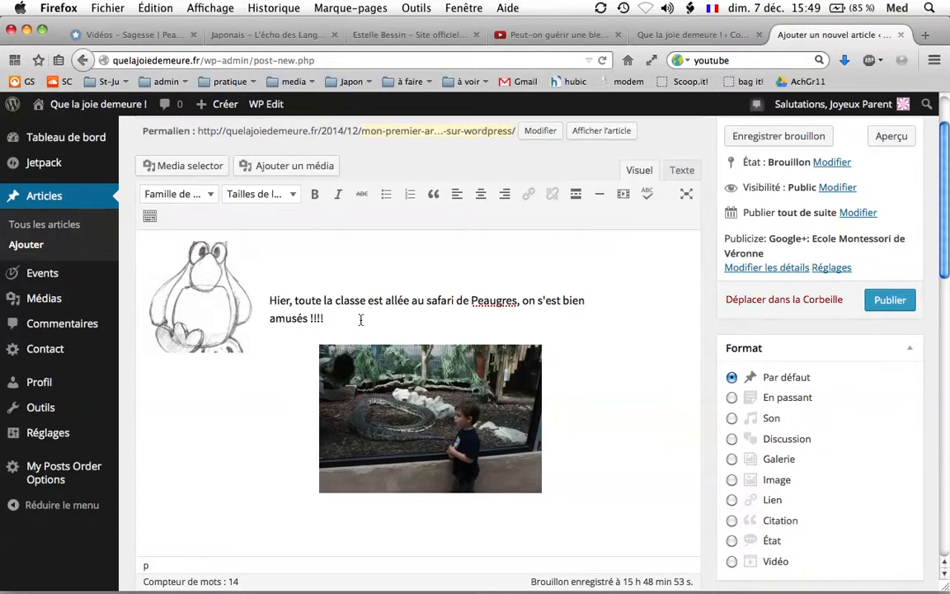
pyautogui.press('Return')
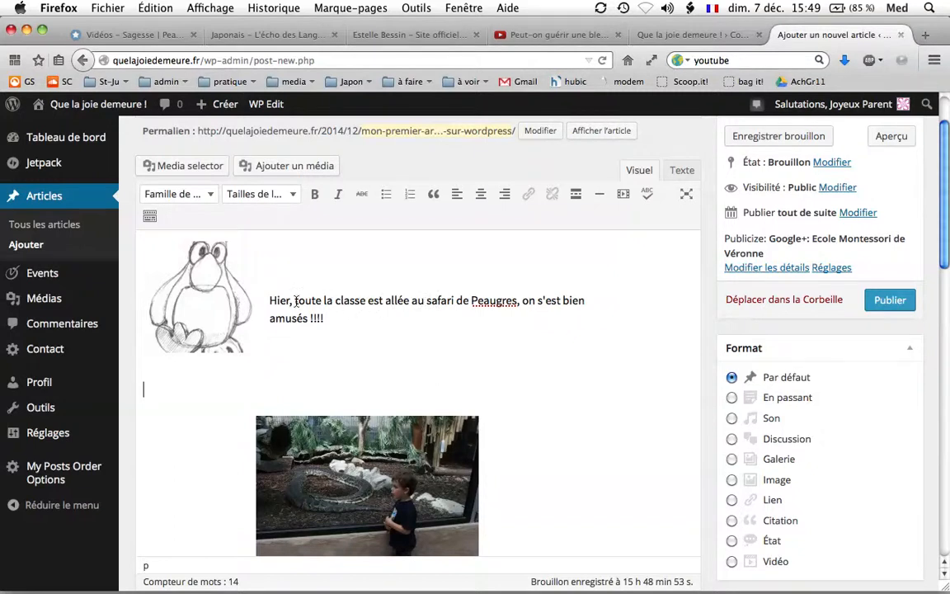
# Step: Make "toute la classe" bold in the article's sentence
pyautogui.moveTo(295, 300); pyautogui.dragTo(364, 301)
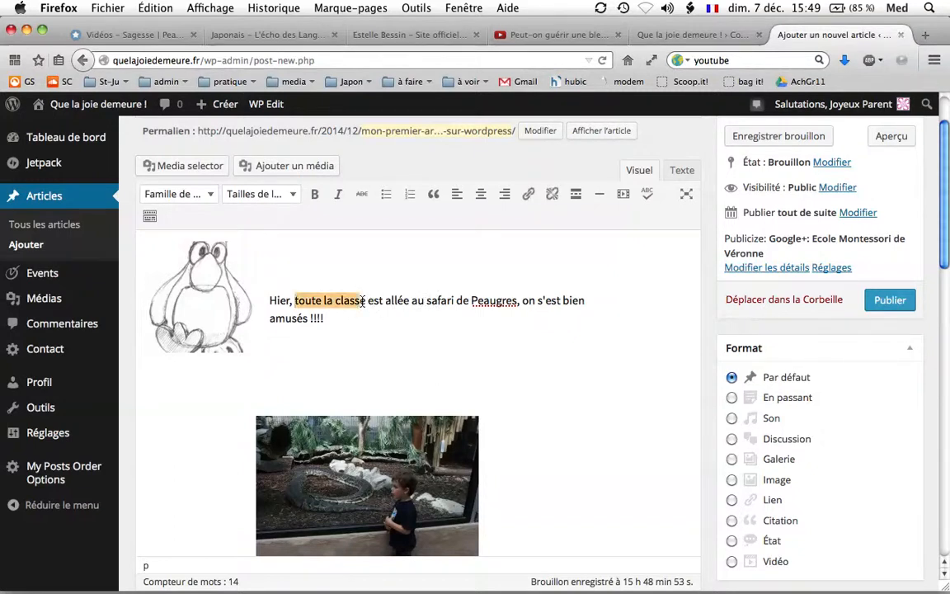
pyautogui.click(316, 195)
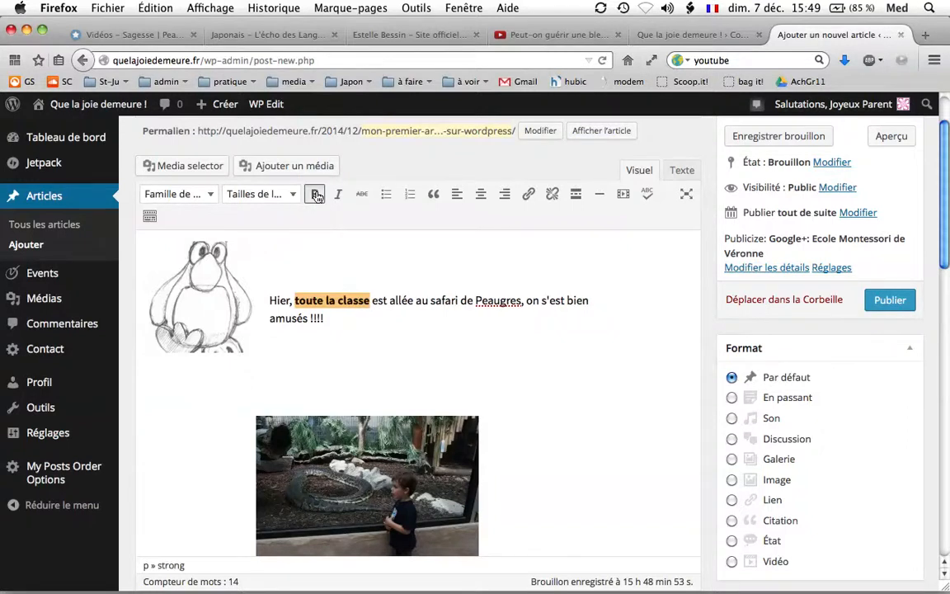
# Step: Italicize "safari de Peaugres" in the article's opening sentence
pyautogui.click(430, 303)
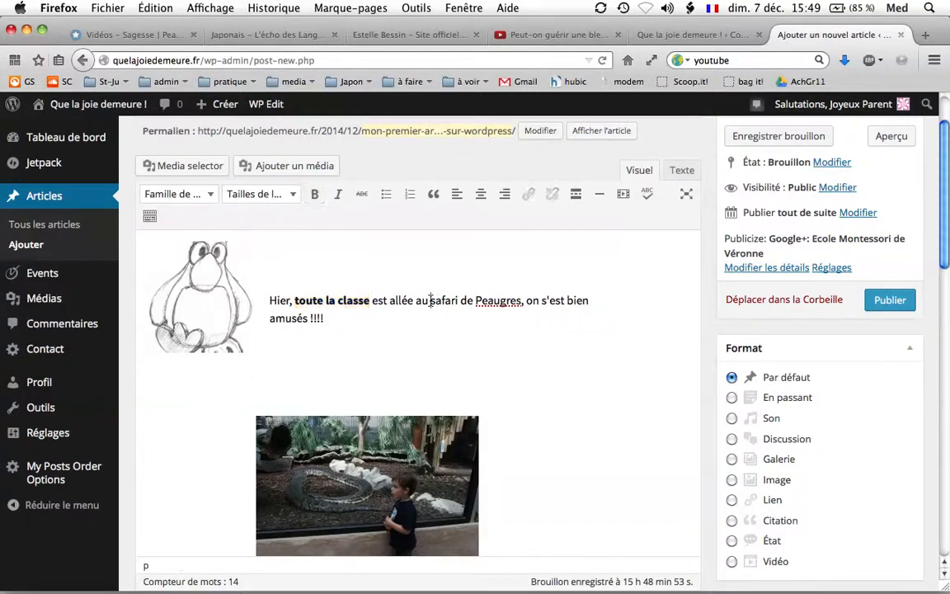
pyautogui.keyDown('shift'); pyautogui.click(522, 302); pyautogui.keyUp('shift')
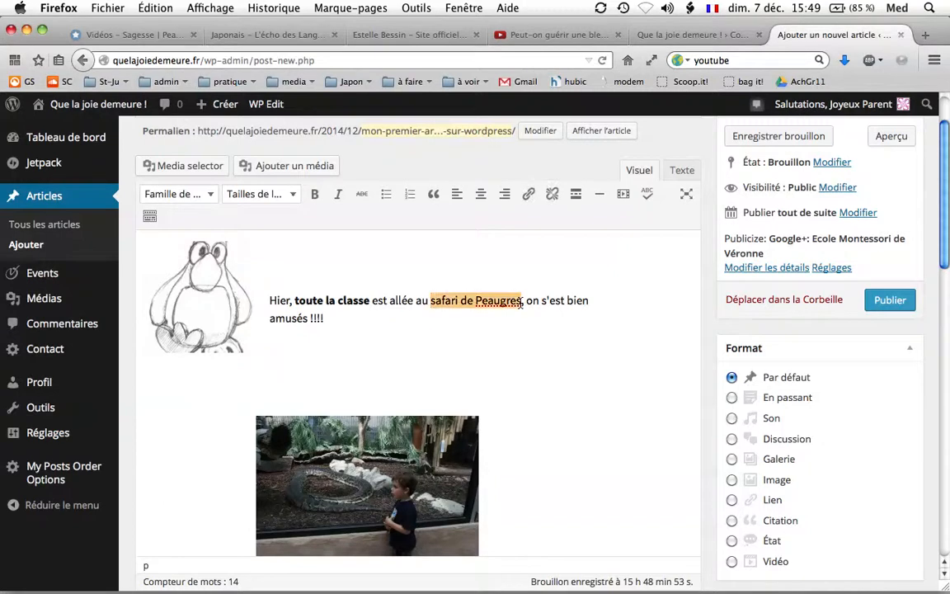
pyautogui.click(338, 196)
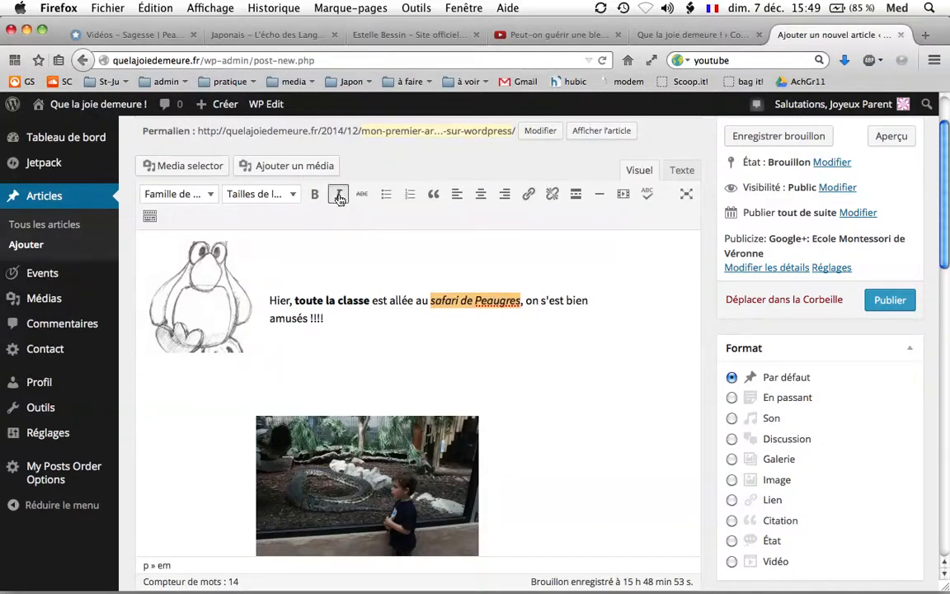
pyautogui.click(483, 315)
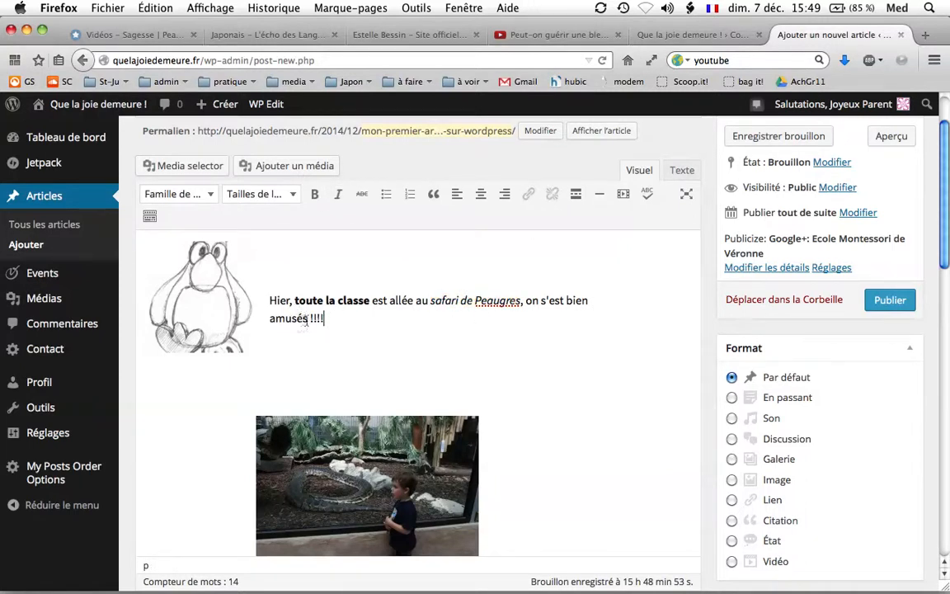
# Step: Color the whole opening sentence about the Peaugres safari orange
pyautogui.tripleClick(265, 300)
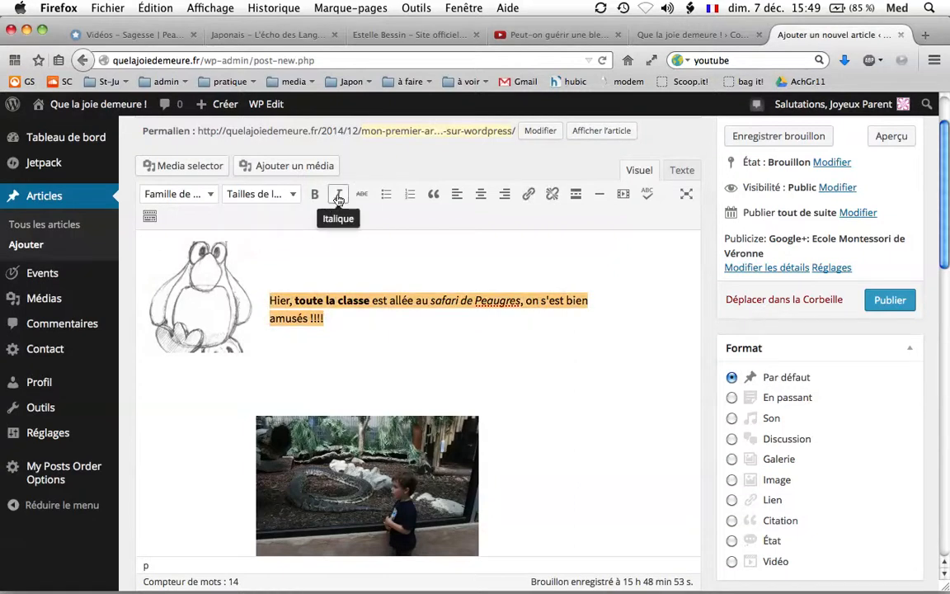
pyautogui.click(149, 217)
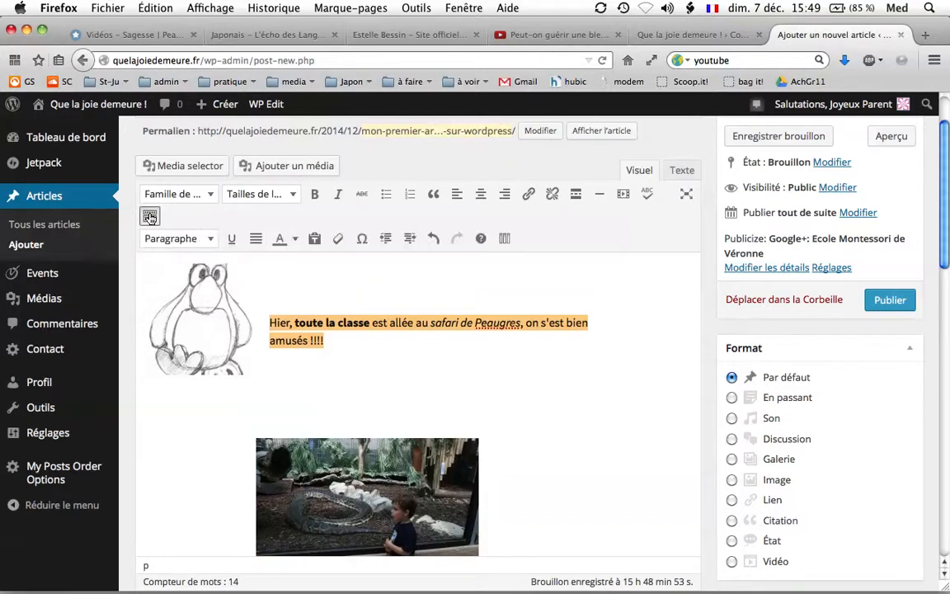
pyautogui.click(297, 240)
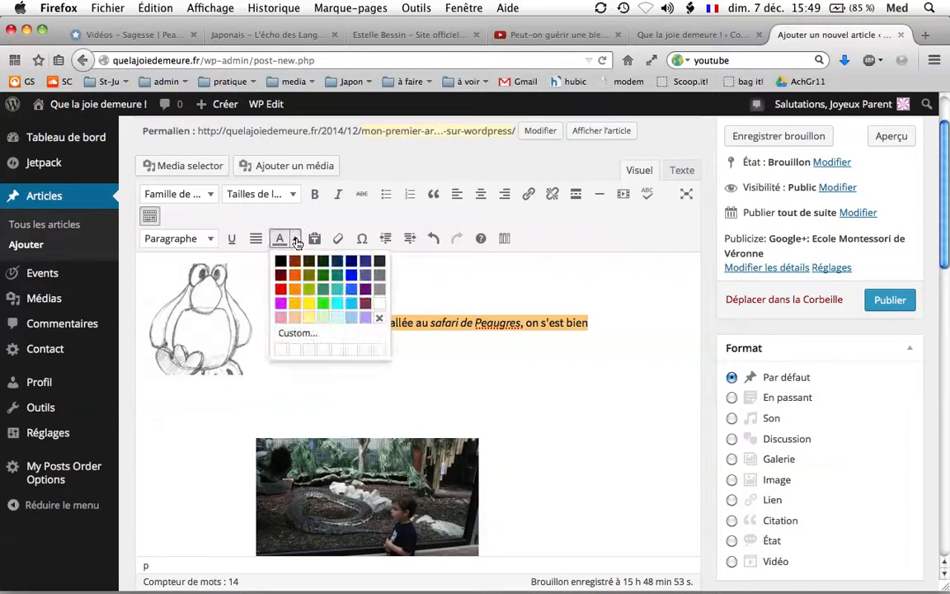
pyautogui.click(290, 278)
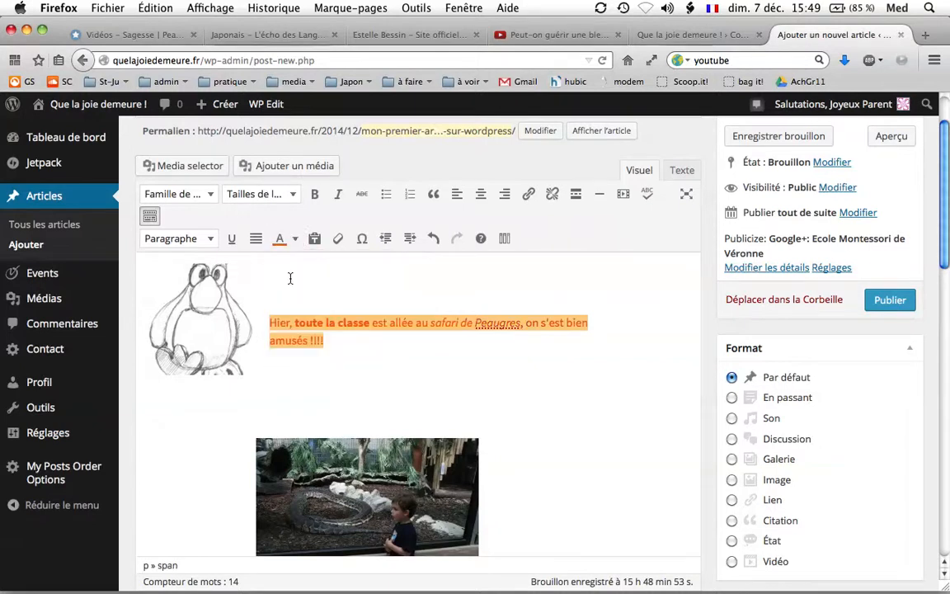
# Step: Write the line "On a vu :" in the blank space between the opening sentence and the snake photo
pyautogui.click(396, 401)
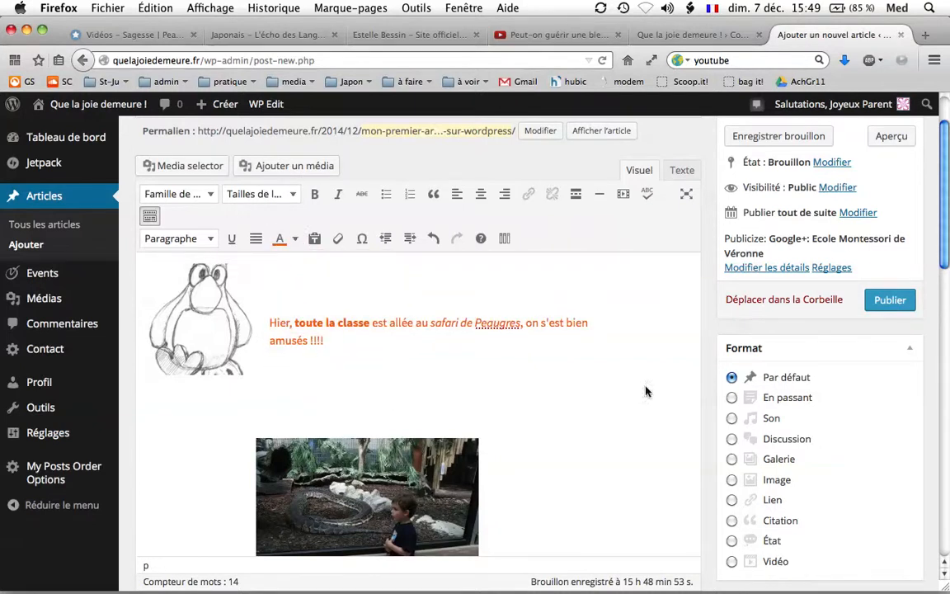
pyautogui.scroll(-2, 569, 380)
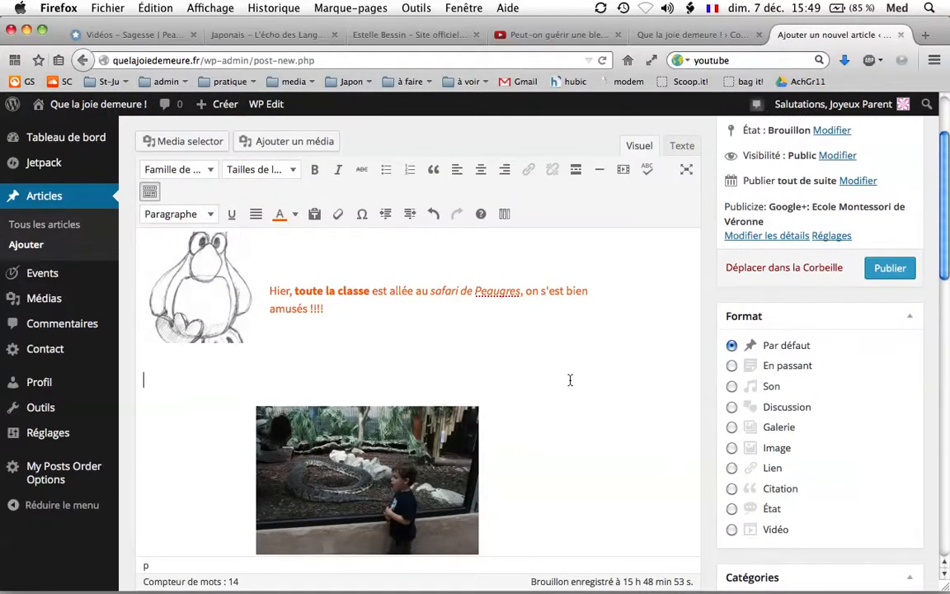
pyautogui.write('On a vu :')
pyautogui.press('Return')
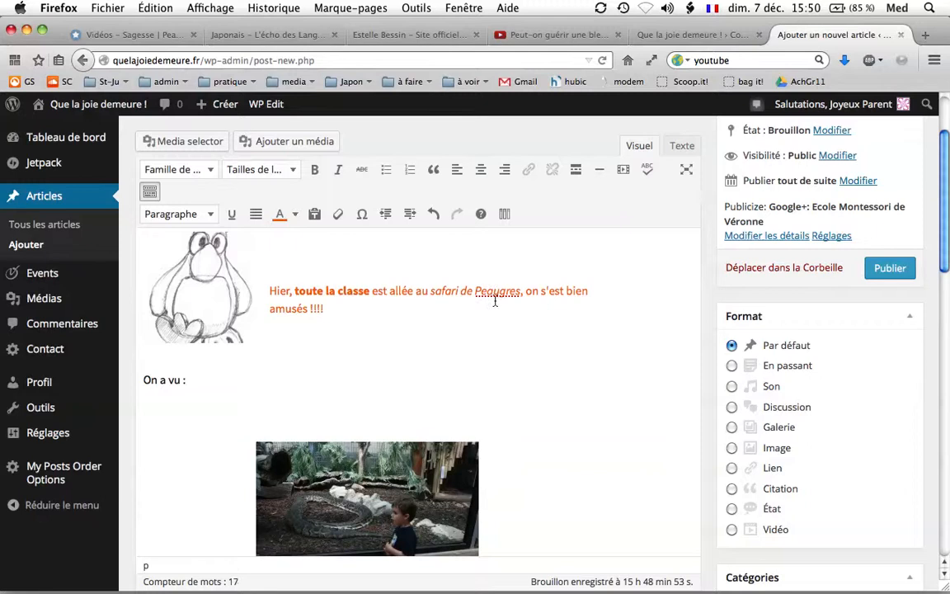
# Step: Add a bulleted list below "On a vu :" with the items "des tigres", "des girages", "des lions" and "etc."
pyautogui.click(387, 169)
pyautogui.write('des tigres')
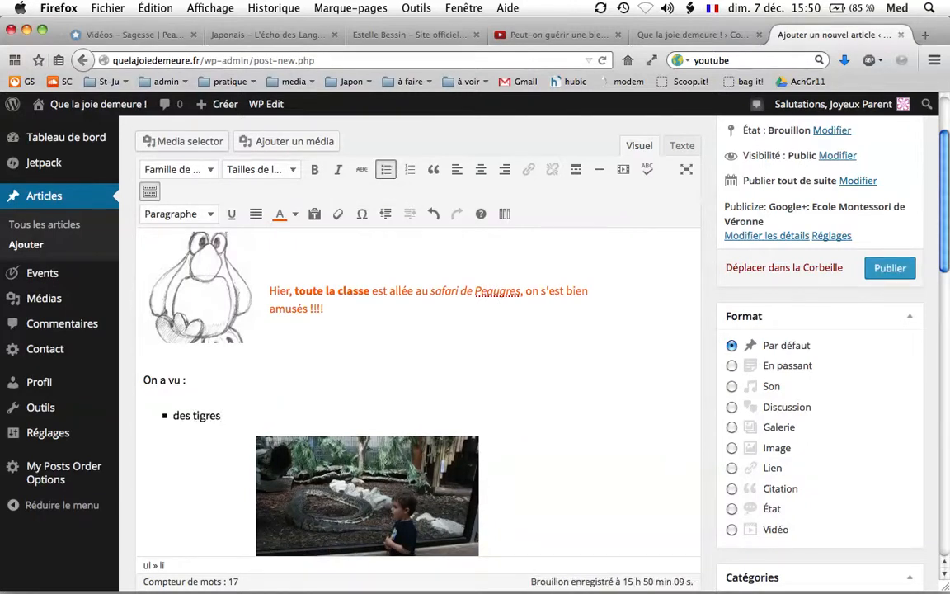
pyautogui.press('Return')
pyautogui.write('des ')
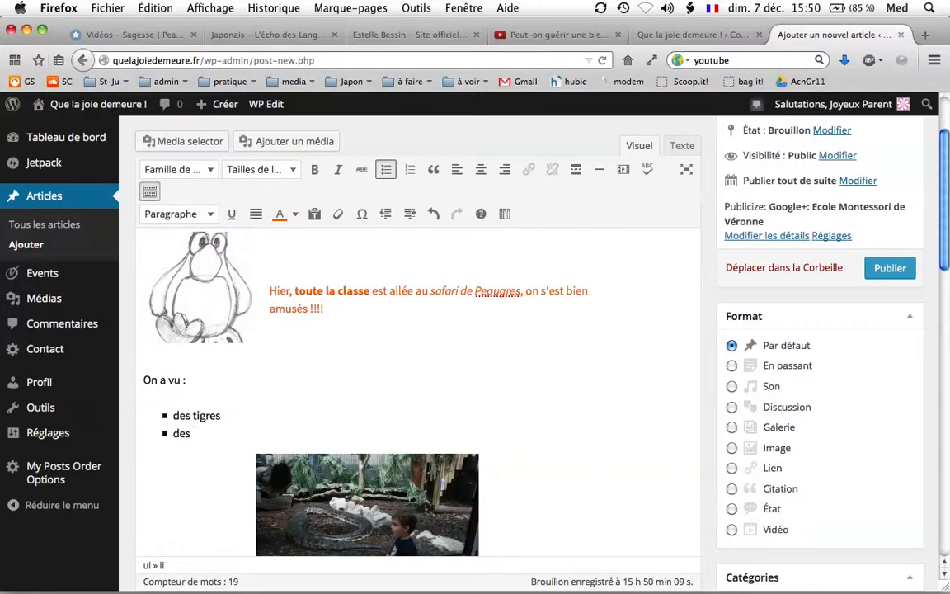
pyautogui.write('girages')
pyautogui.press('Return')
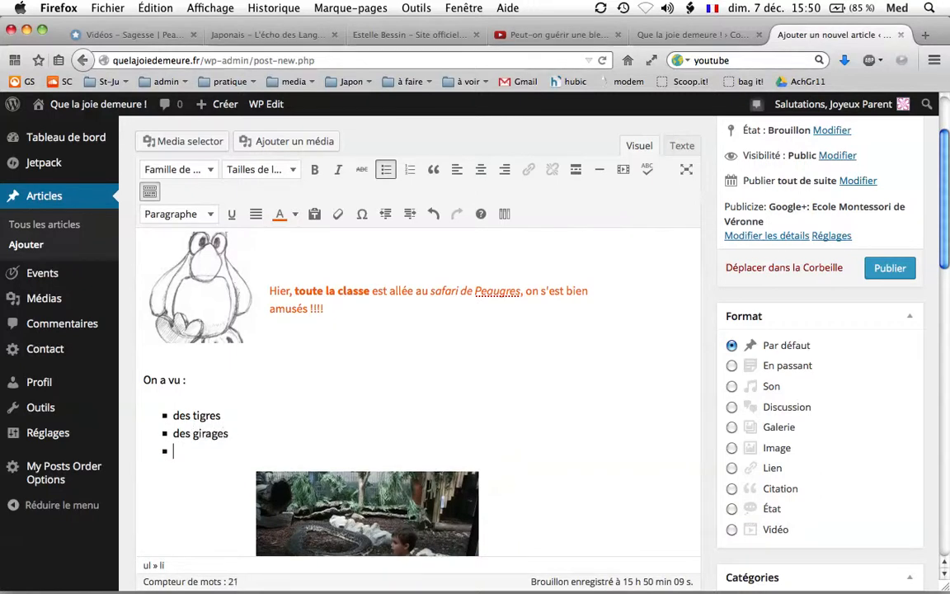
pyautogui.write('des lieons')
pyautogui.press('Return')
pyautogui.write('etc.')
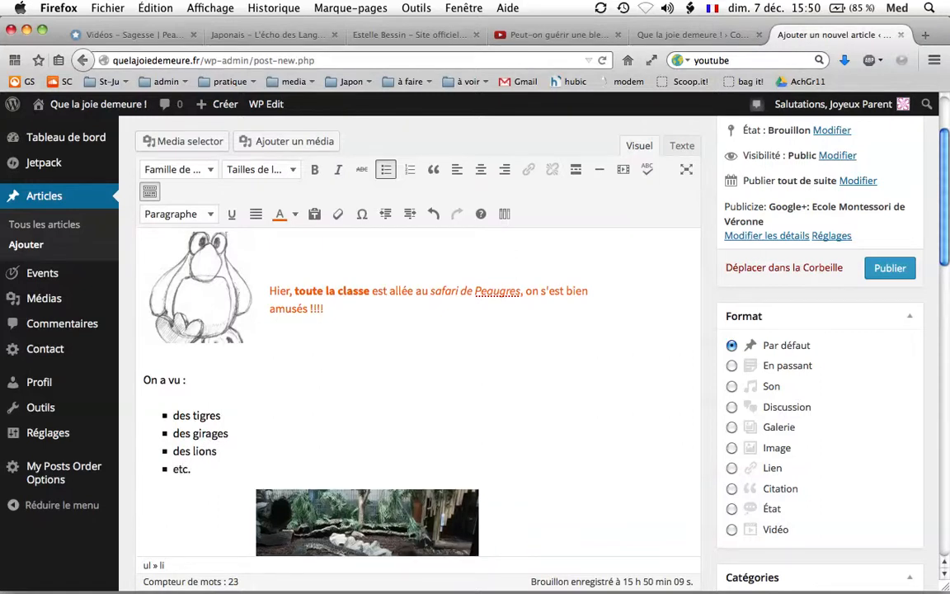
pyautogui.press('Return')
pyautogui.press('Return')
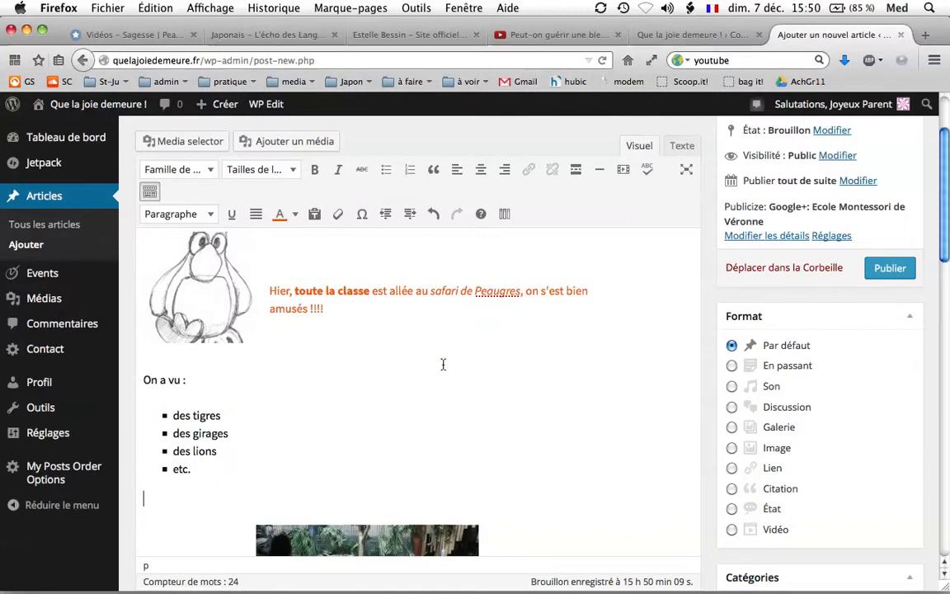
# Step: Write the sentence "Retrouvez toutes les photos de notre séjour sur cette page." below the bulleted list
pyautogui.write('Retrouvez tout')
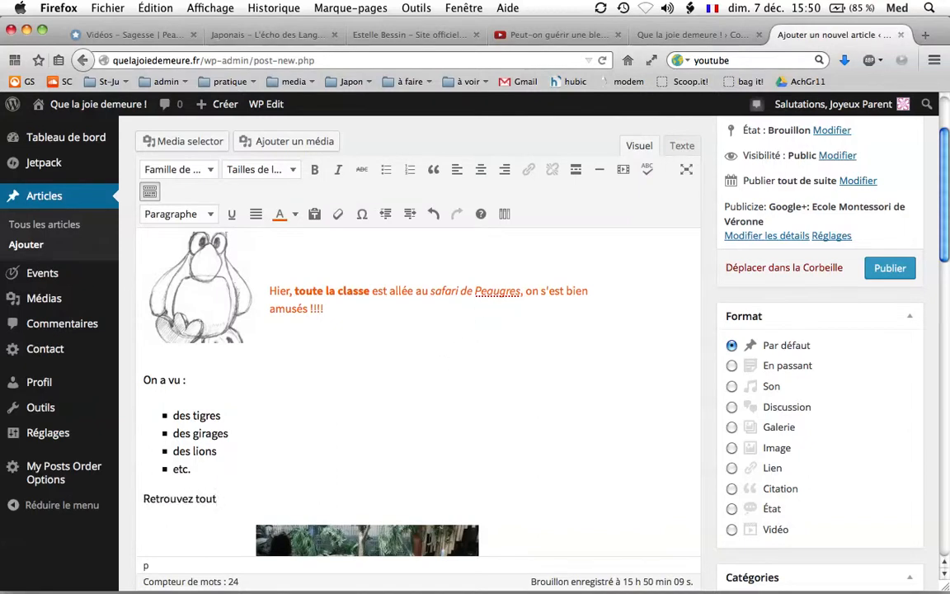
pyautogui.press('BackSpace')
pyautogui.press('BackSpace')
pyautogui.press('BackSpace')
pyautogui.write('toutes les infos de notre')
pyautogui.press('BackSpace')
pyautogui.write('notre')
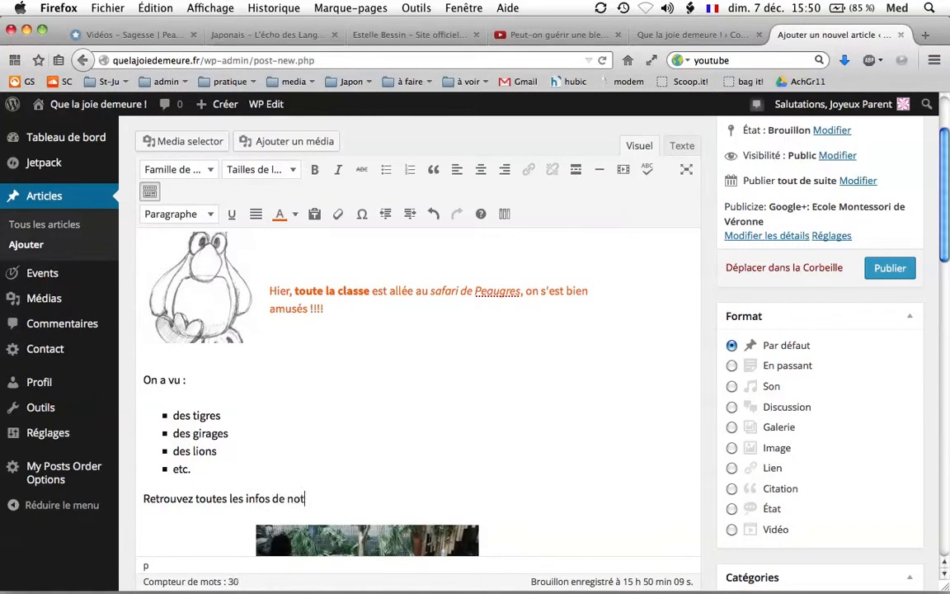
pyautogui.doubleClick(257, 500)
pyautogui.write('photos de')
pyautogui.press('BackSpace')
pyautogui.press('BackSpace')
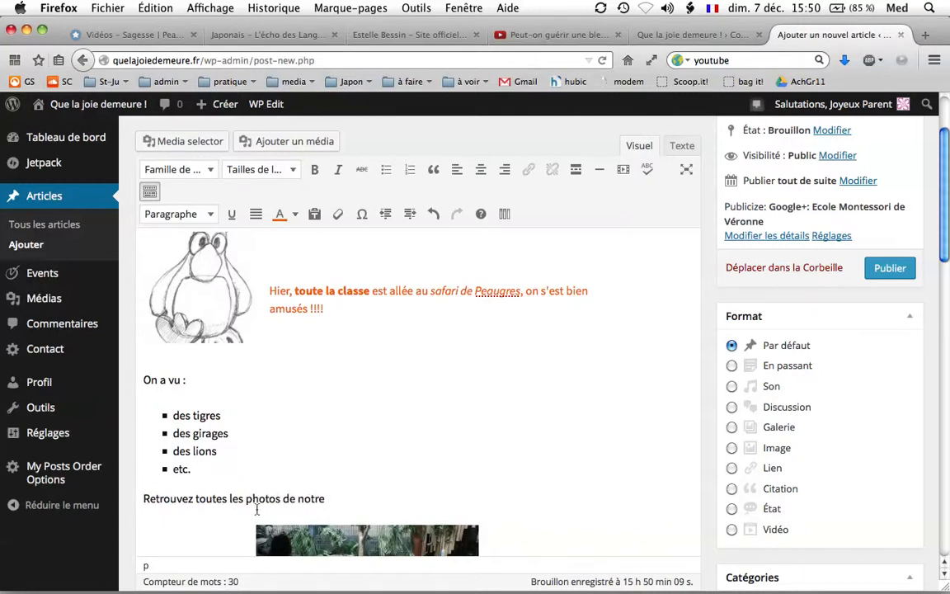
pyautogui.write('séjour')
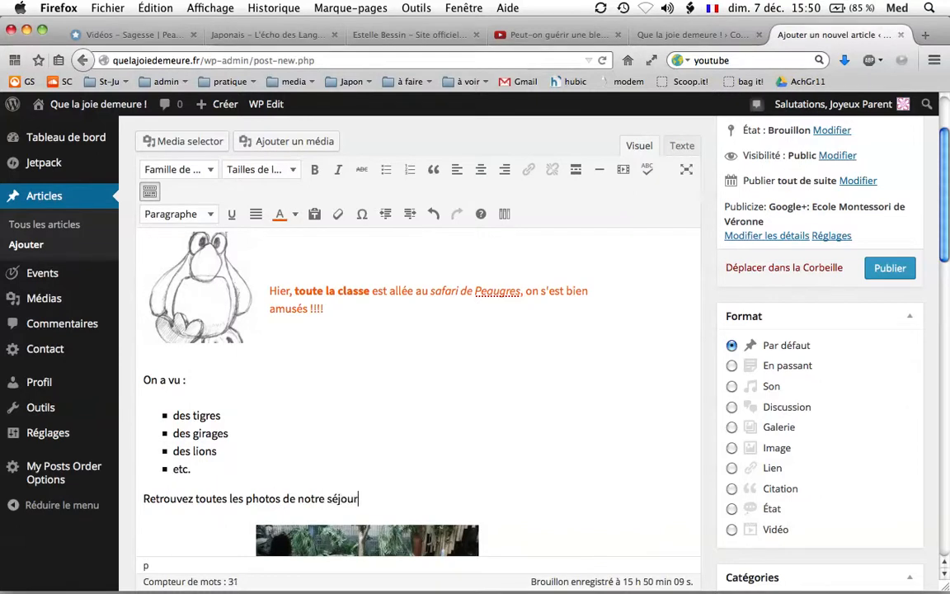
pyautogui.write(' sur cett')
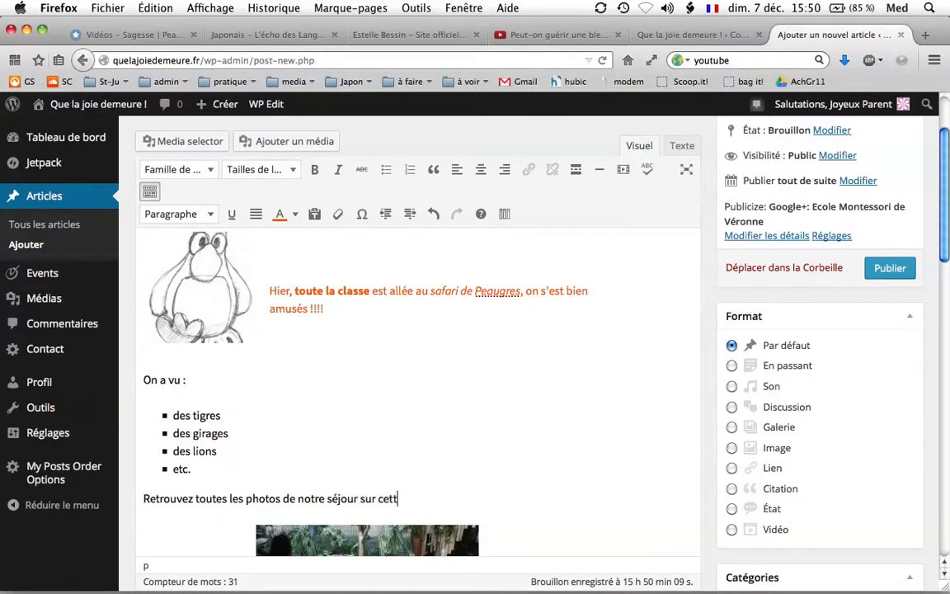
pyautogui.write('e page.')
# Step: Start inserting a link on the words "cette page" in the sentence below the list
pyautogui.hotkey('shift', 'Left')
pyautogui.hotkey('shift', 'Left')
pyautogui.hotkey('shift', 'Left')
pyautogui.hotkey('shift', 'Left')
pyautogui.hotkey('shift', 'Left')
pyautogui.hotkey('shift', 'Left')
pyautogui.hotkey('shift', 'Left')
pyautogui.hotkey('shift', 'Left')
pyautogui.hotkey('shift', 'Left')
pyautogui.hotkey('shift', 'Left')
pyautogui.hotkey('shift', 'Left')
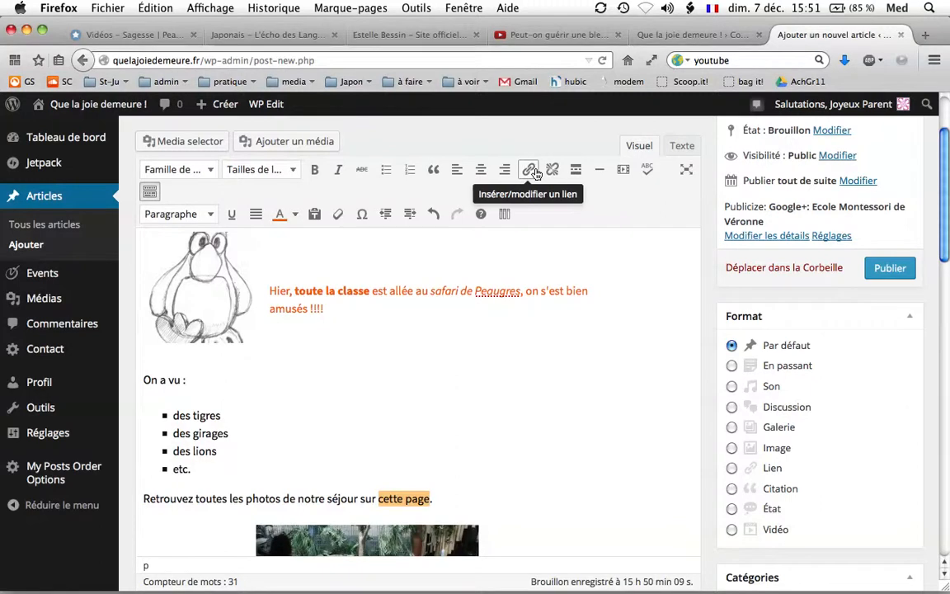
pyautogui.click(532, 171)
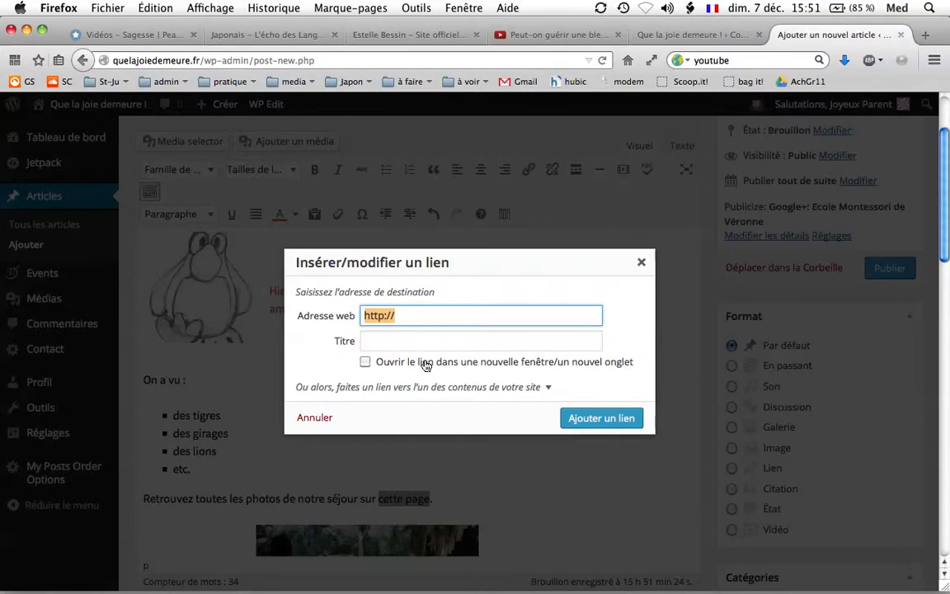
# Step: Open the Photos page of quelajoiedemeure.fr in a new browser tab and copy its web address
pyautogui.click(928, 36)
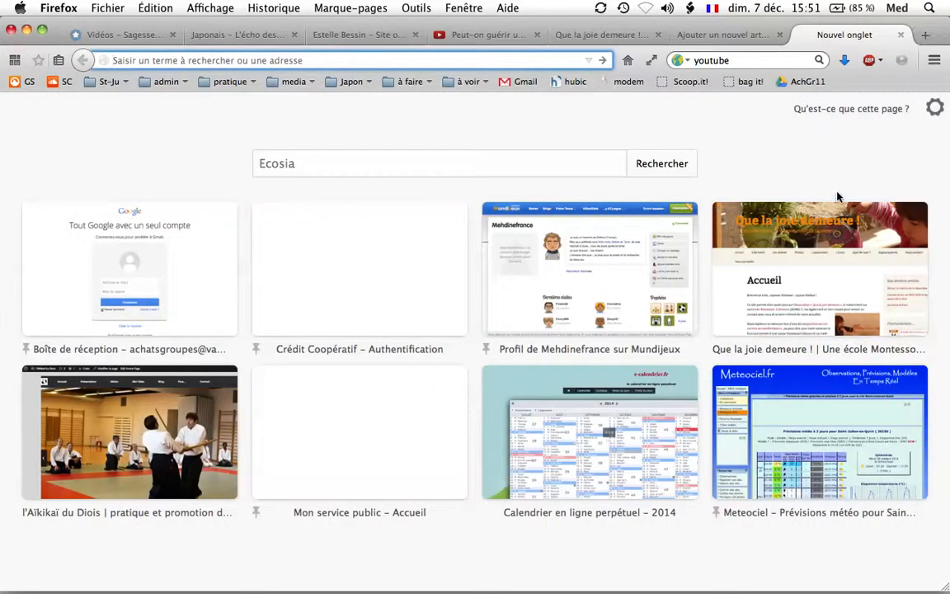
pyautogui.click(779, 246)
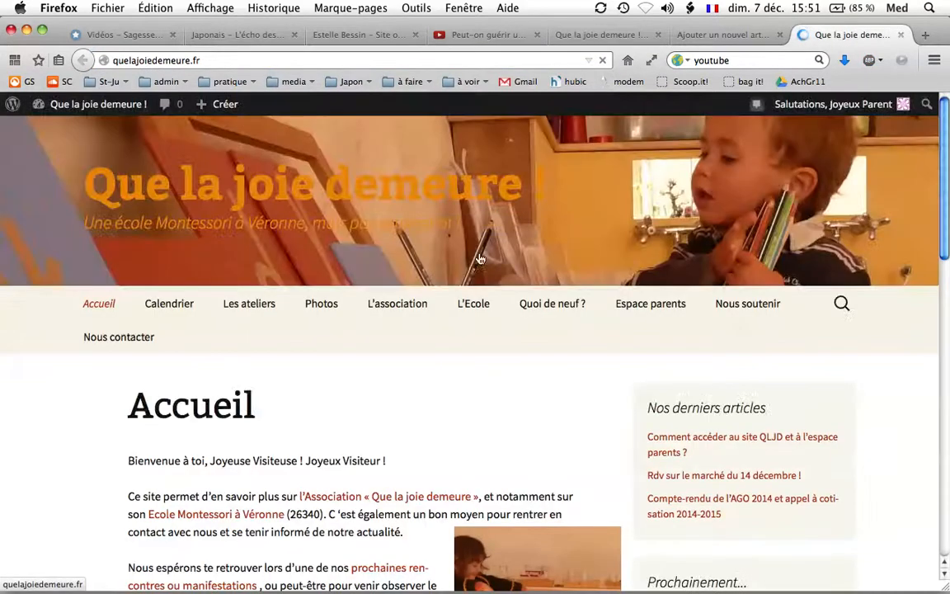
pyautogui.click(320, 304)
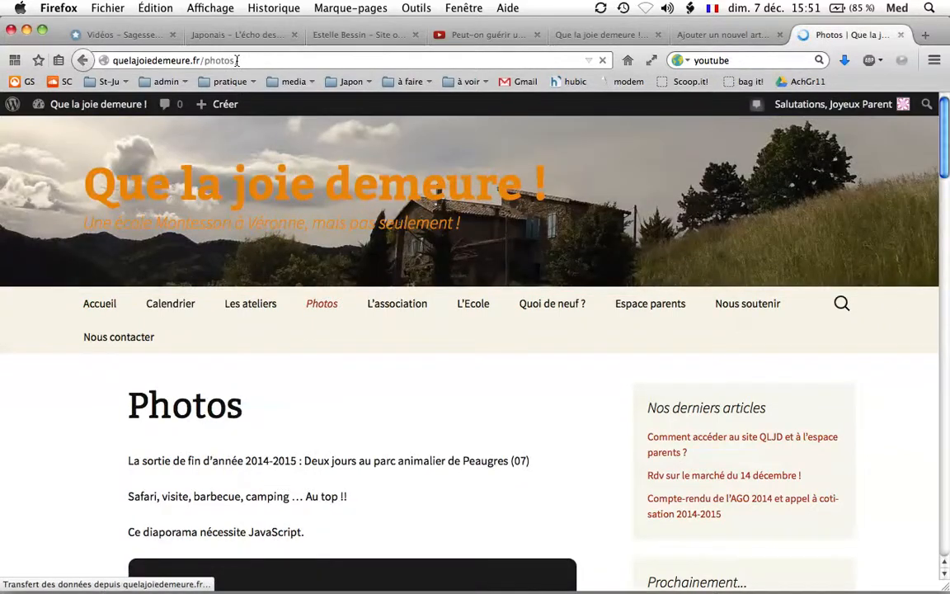
pyautogui.click(237, 60)
pyautogui.press('super+c')
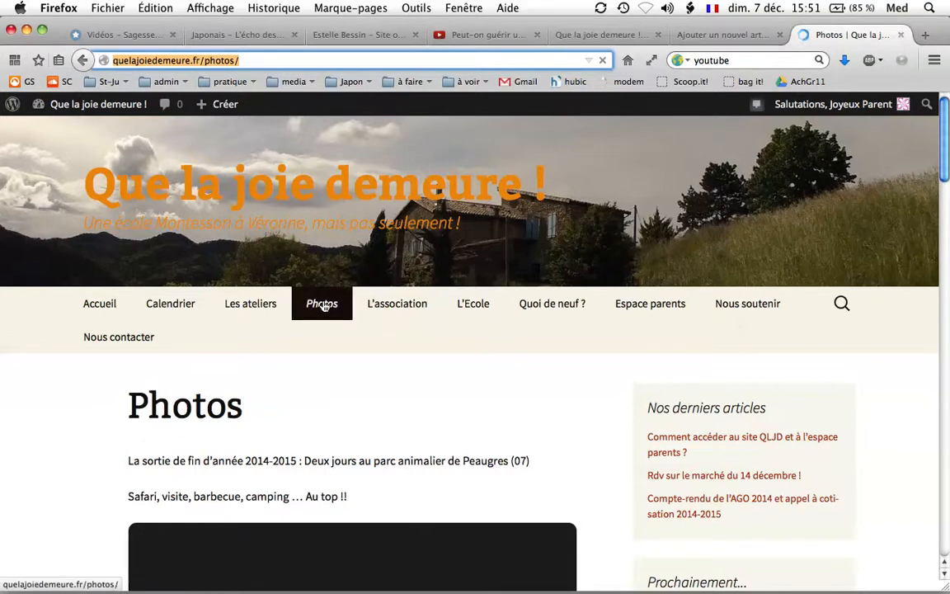
pyautogui.click(712, 36)
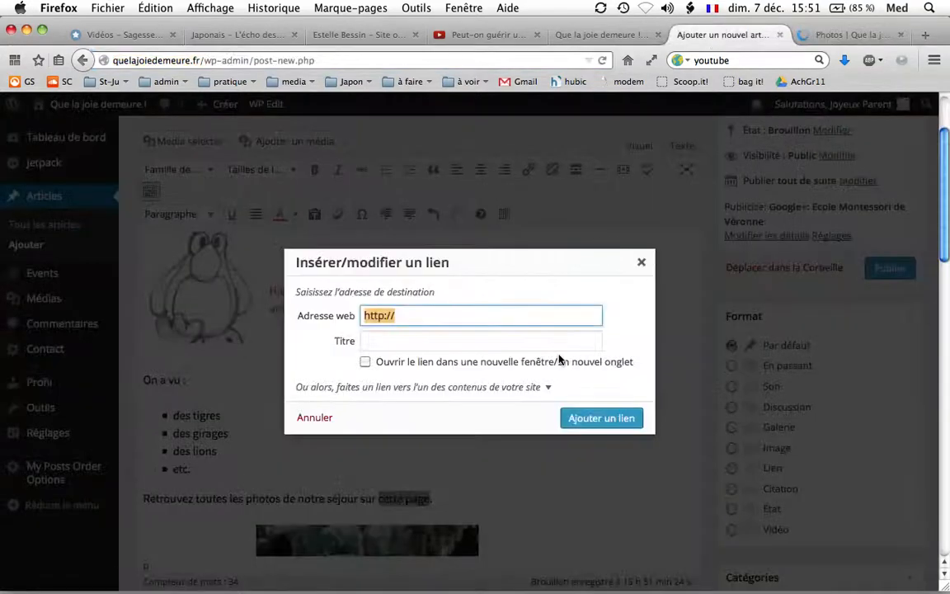
pyautogui.press('super+v')
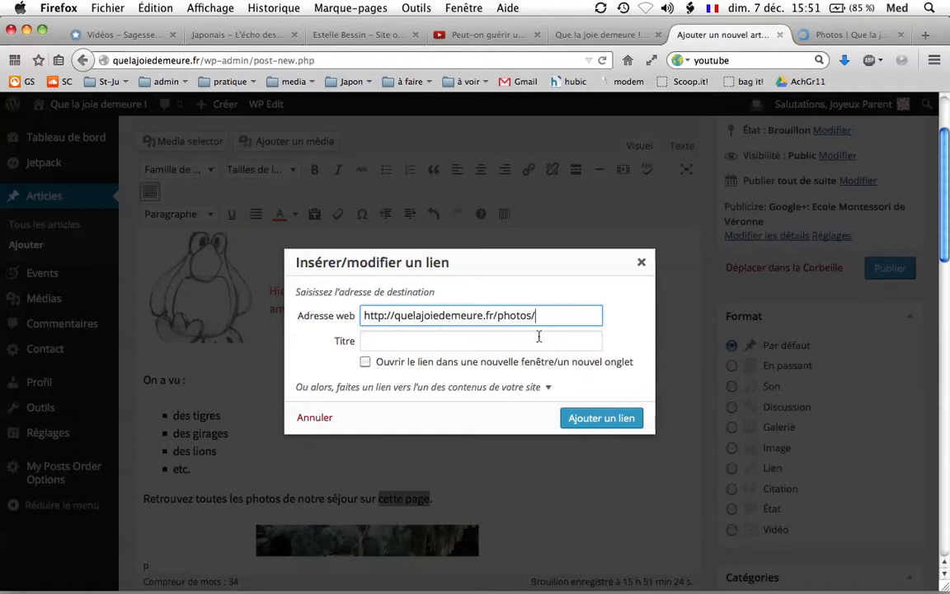
pyautogui.click(471, 344)
pyautogui.write("Photos de l'école")
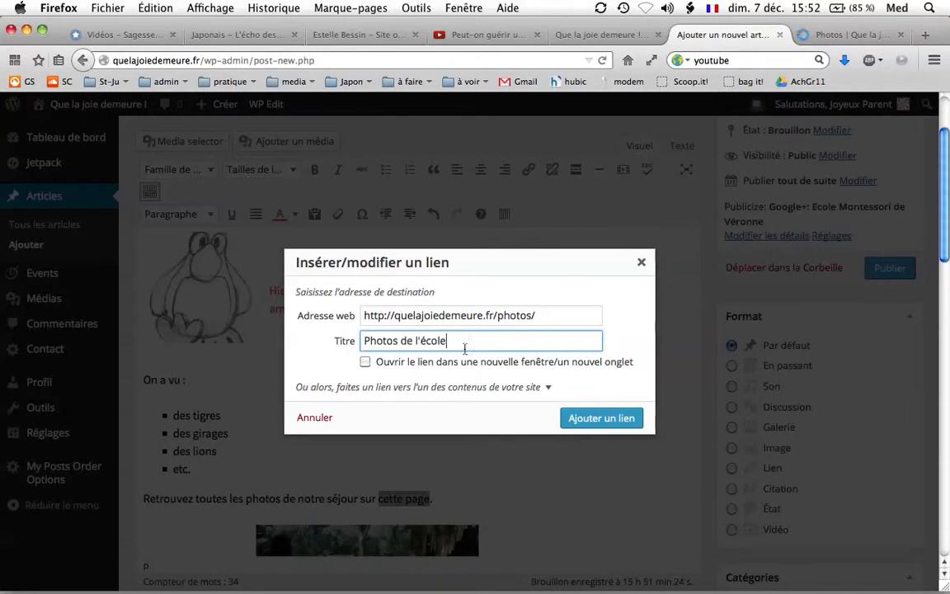
pyautogui.click(365, 362)
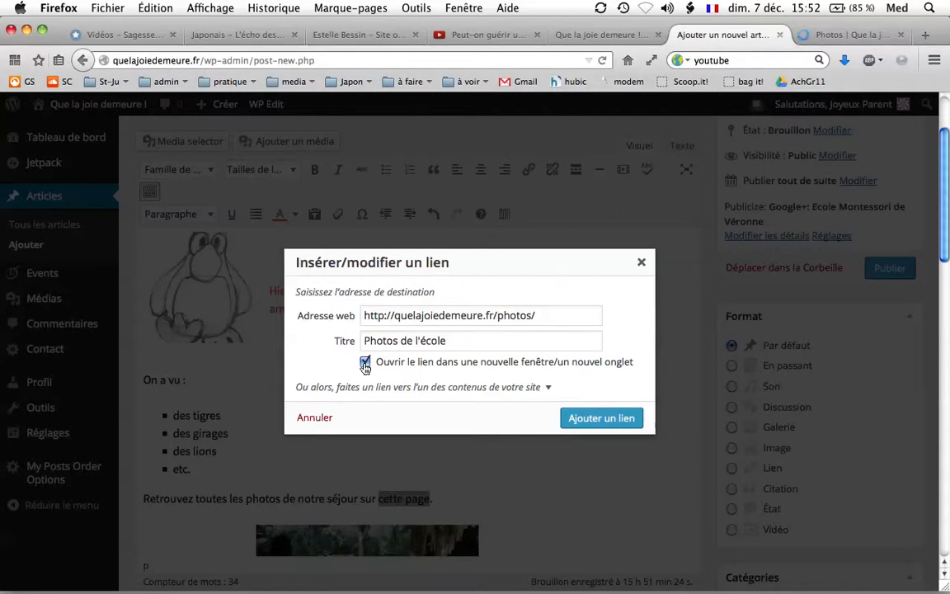
pyautogui.click(601, 418)
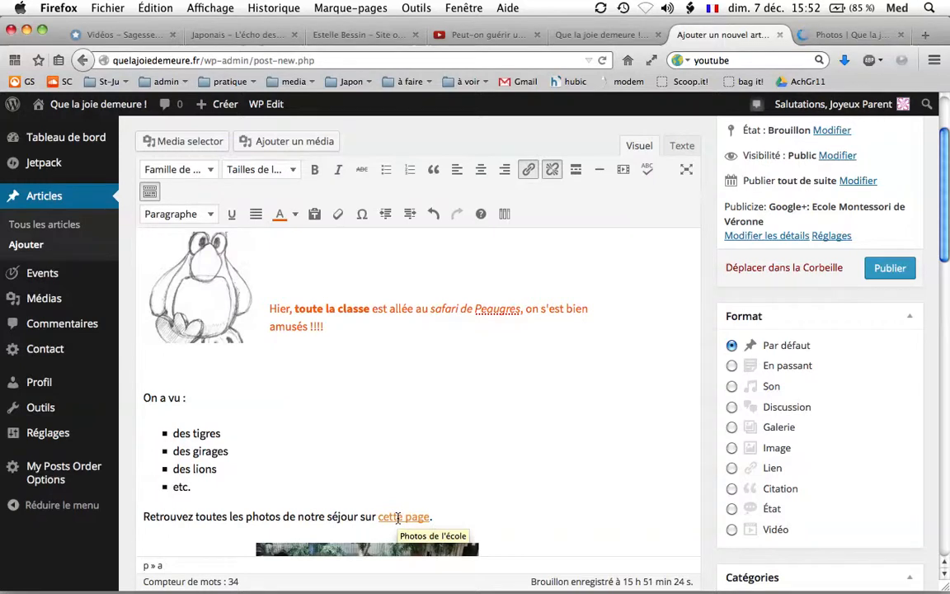
pyautogui.write('.')
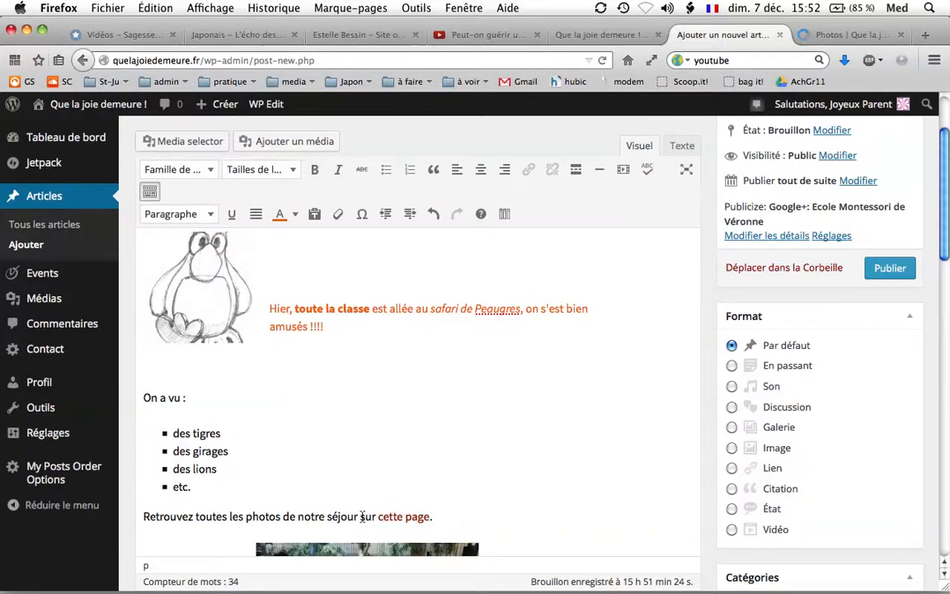
pyautogui.scroll(-3, 363, 516)
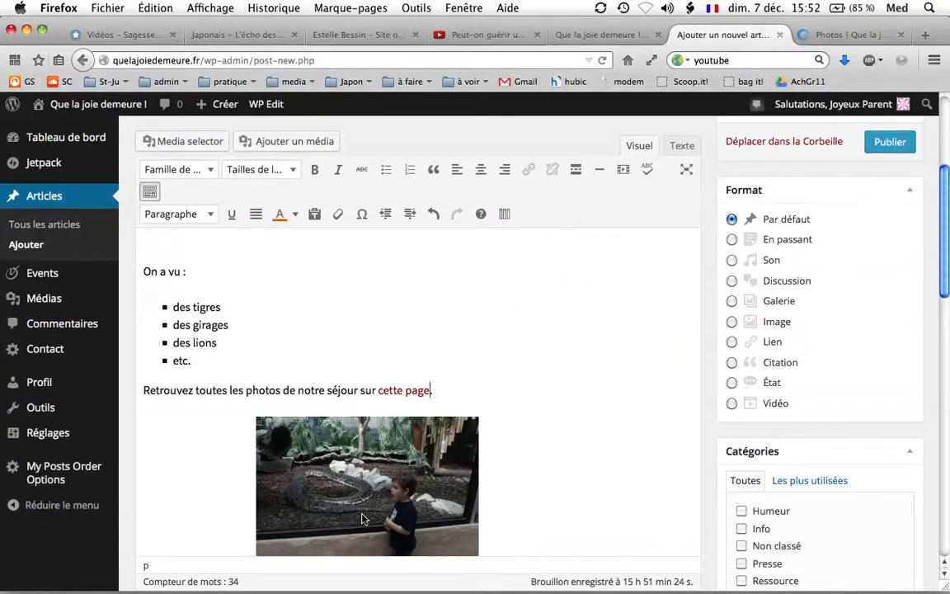
pyautogui.scroll(-3, 363, 517)
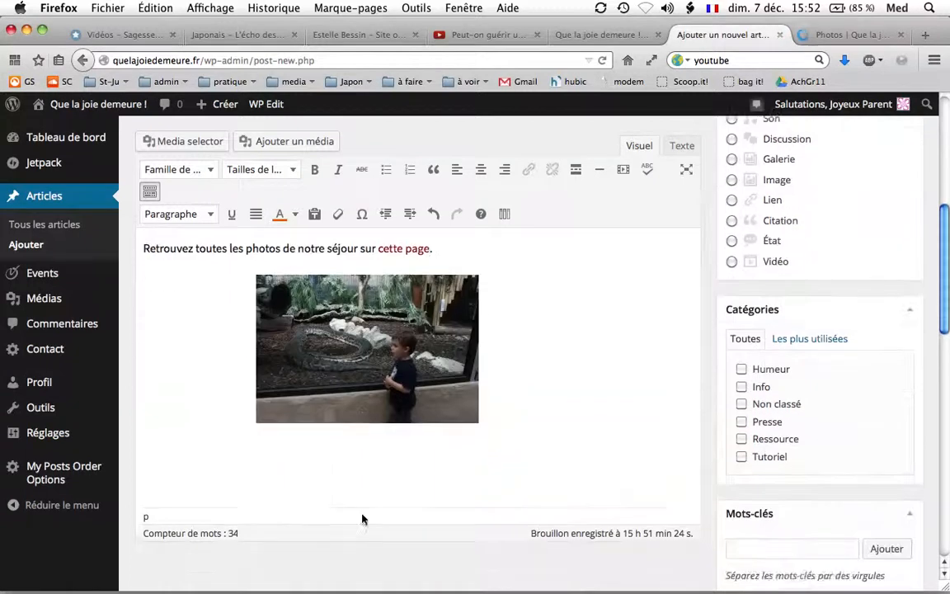
# Step: Try the En passant and Son formats for the article, and settle on the Image format
pyautogui.scroll(2, 362, 517)
pyautogui.scroll(7, 363, 516)
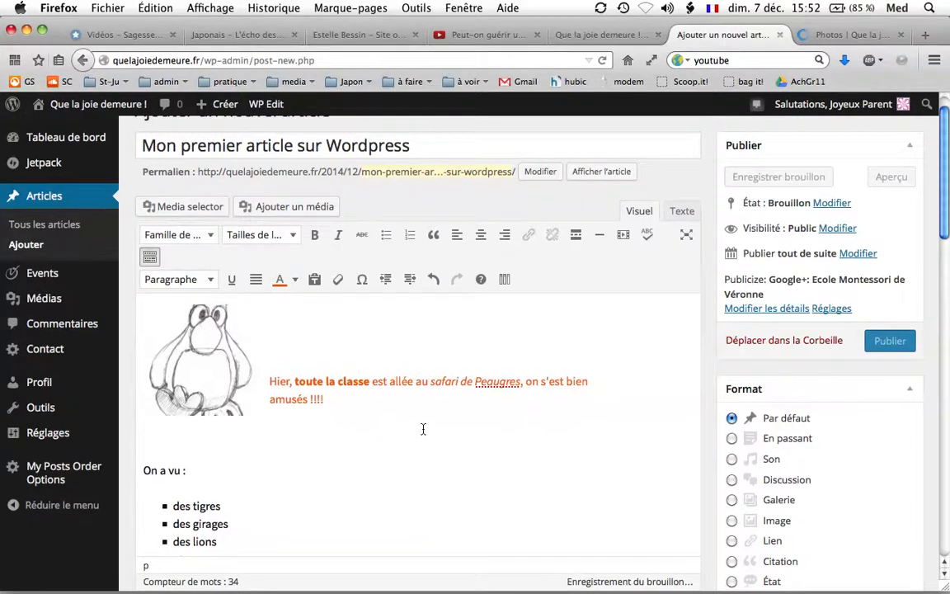
pyautogui.scroll(-1, 423, 429)
pyautogui.scroll(-1, 423, 428)
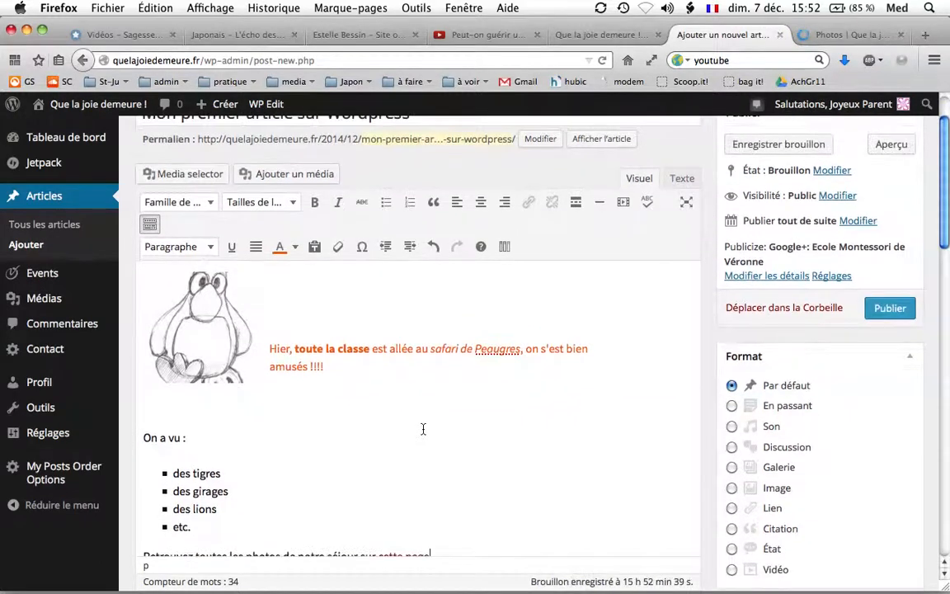
pyautogui.scroll(-3, 423, 429)
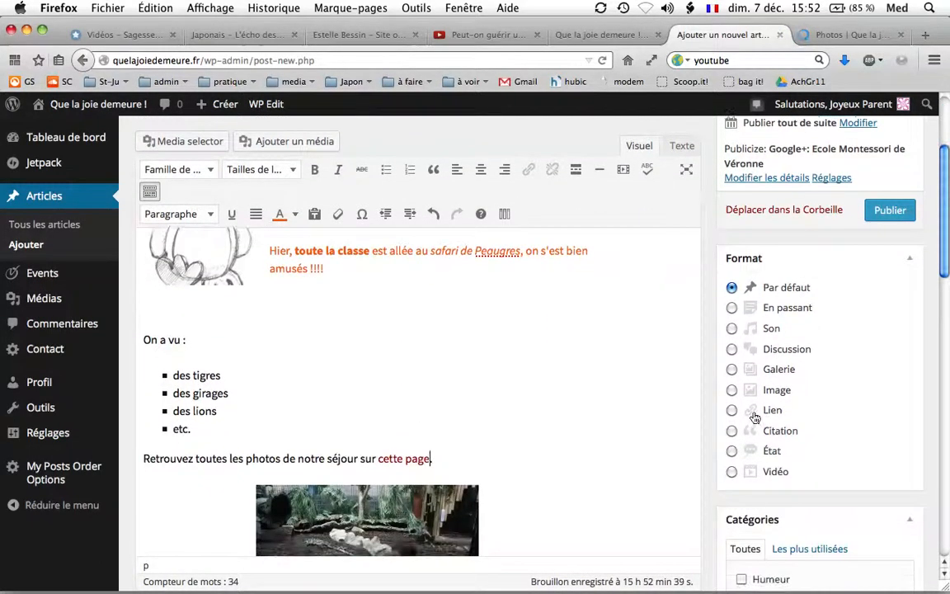
pyautogui.click(780, 313)
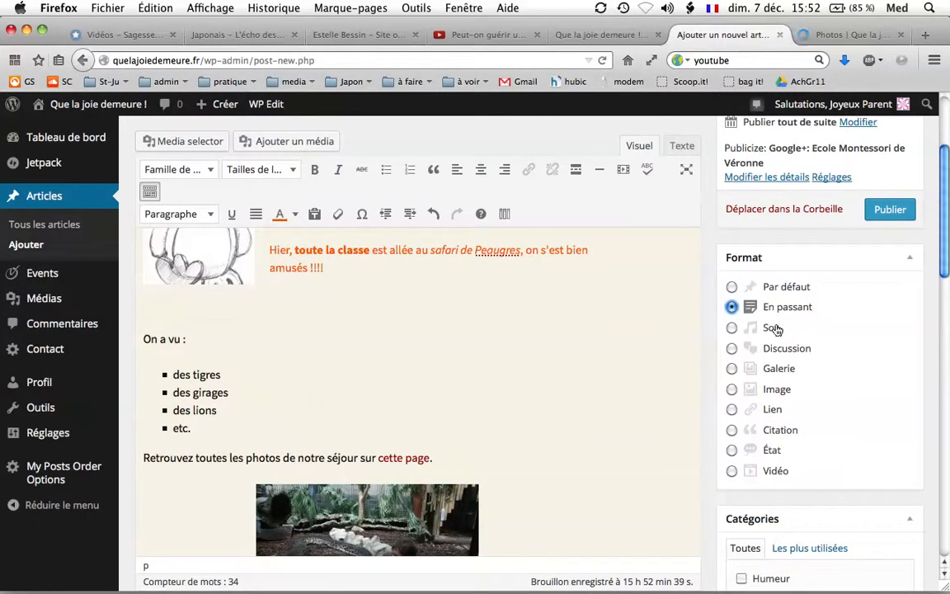
pyautogui.click(772, 328)
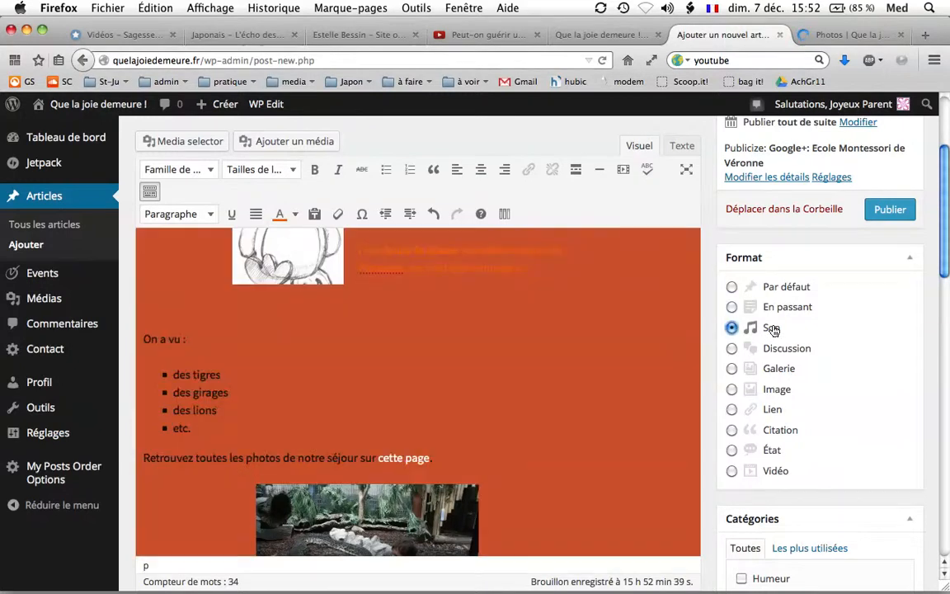
pyautogui.click(781, 389)
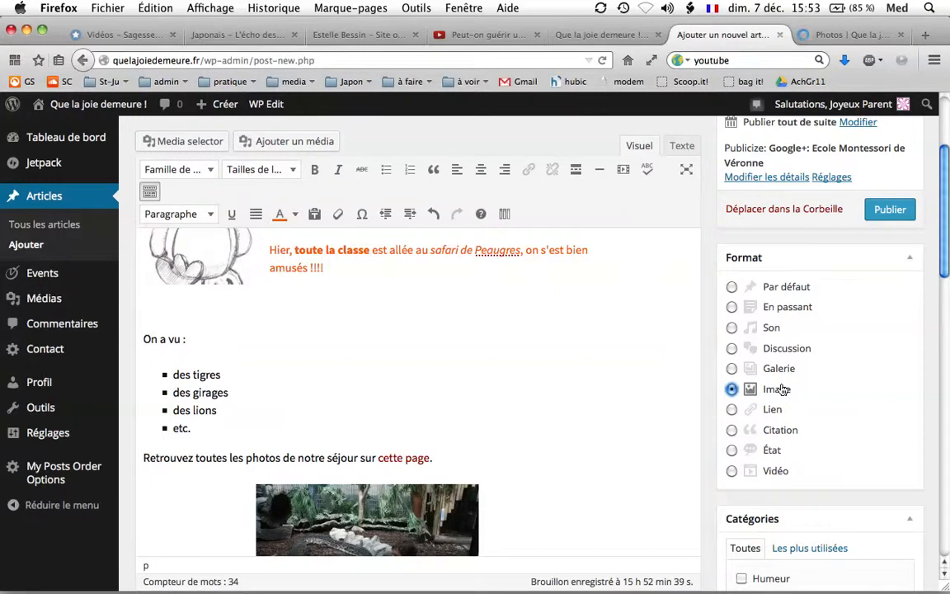
# Step: Assign the article to the Info category
pyautogui.scroll(-5, 782, 389)
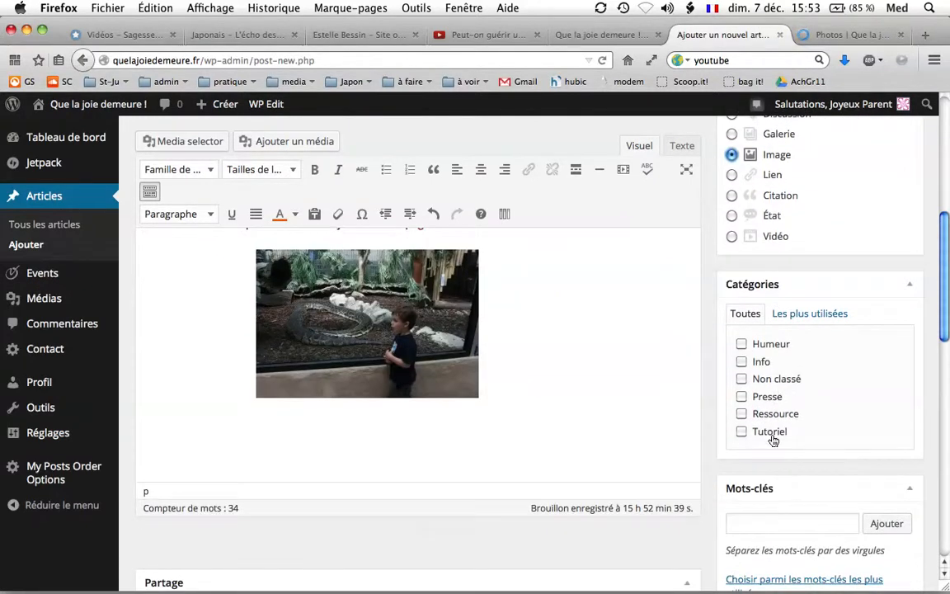
pyautogui.scroll(-2, 772, 440)
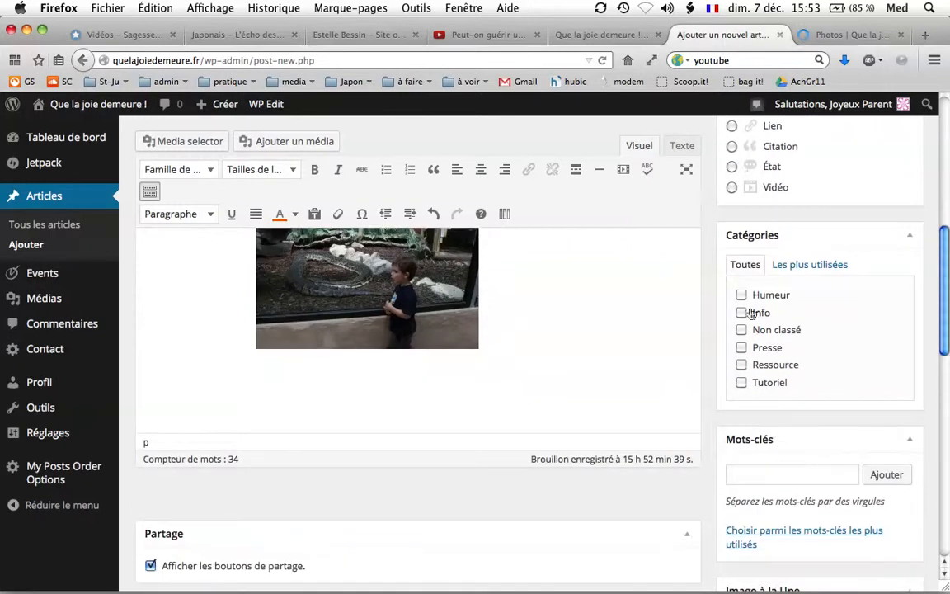
pyautogui.click(741, 312)
# Step: Add the keywords excursion, Peaugres and 2014 to the article
pyautogui.scroll(-3, 895, 387)
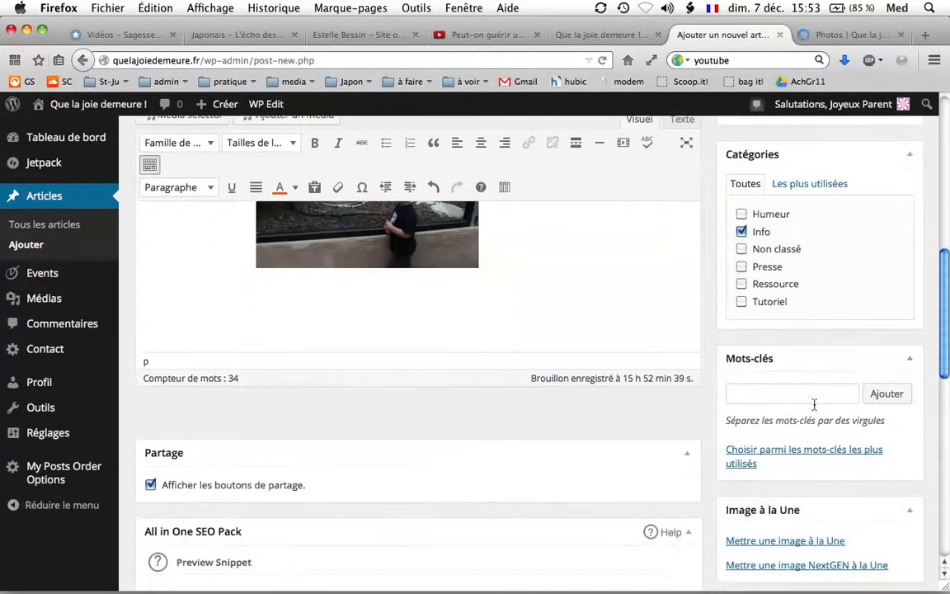
pyautogui.click(764, 391)
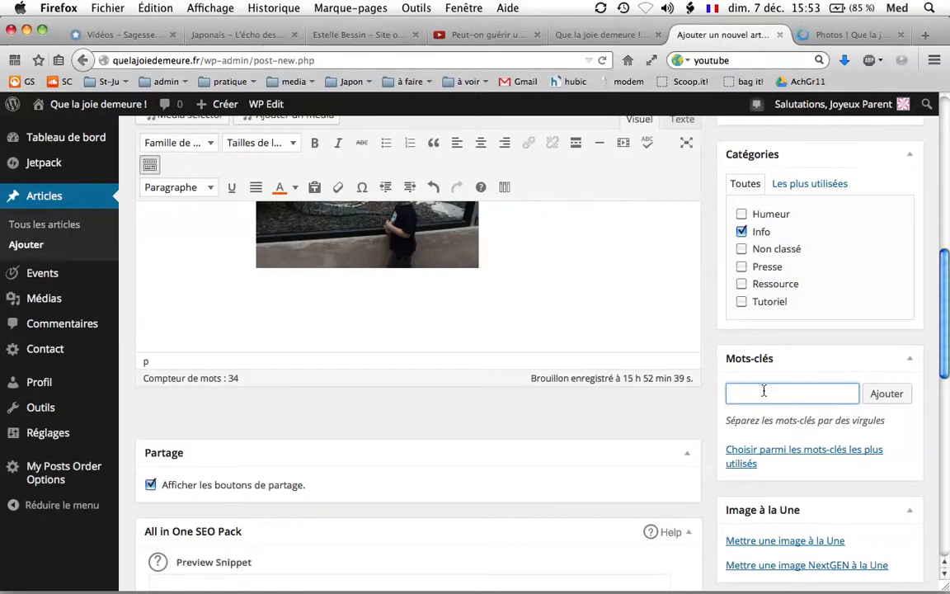
pyautogui.write('excursion')
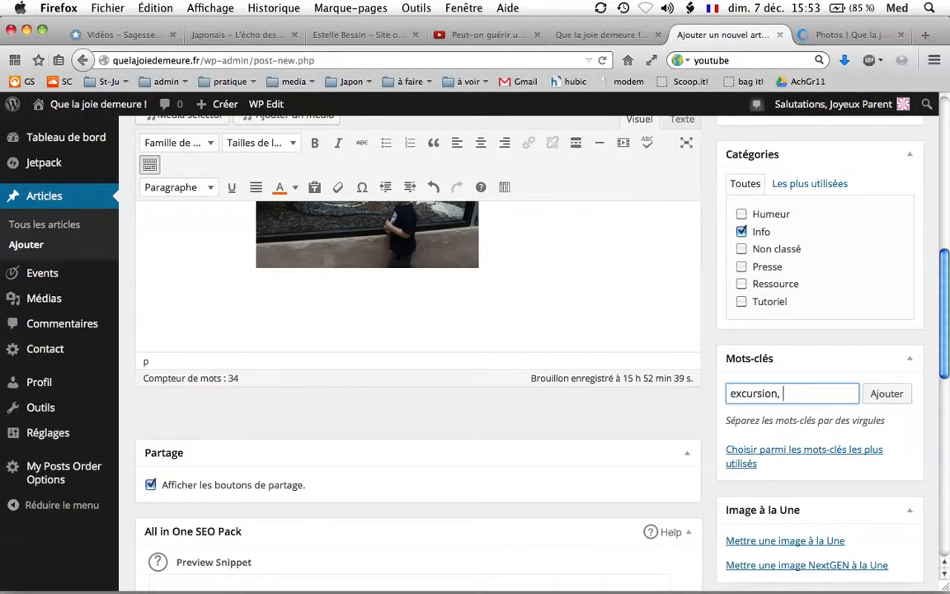
pyautogui.write(', Peaugres, 2')
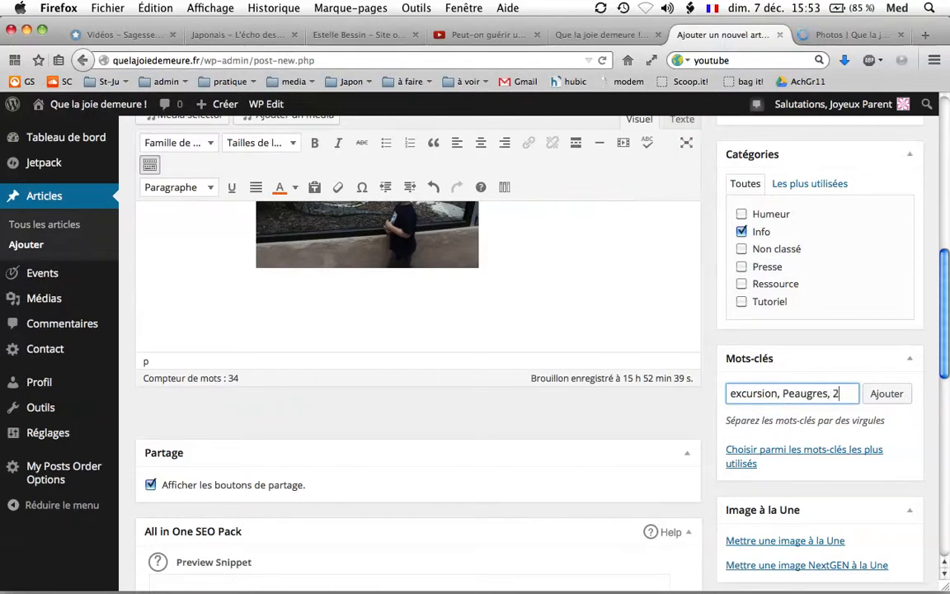
pyautogui.write('014')
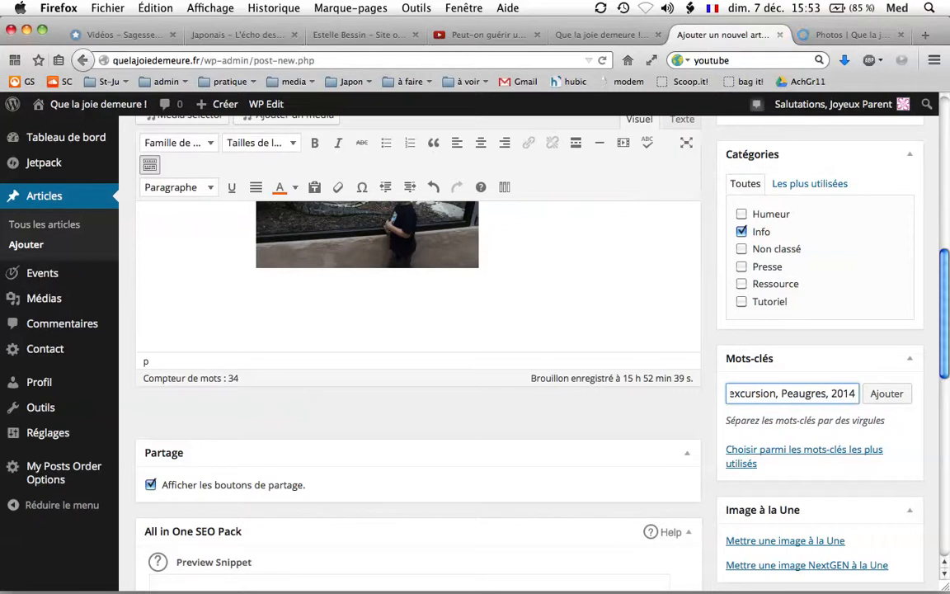
pyautogui.click(881, 395)
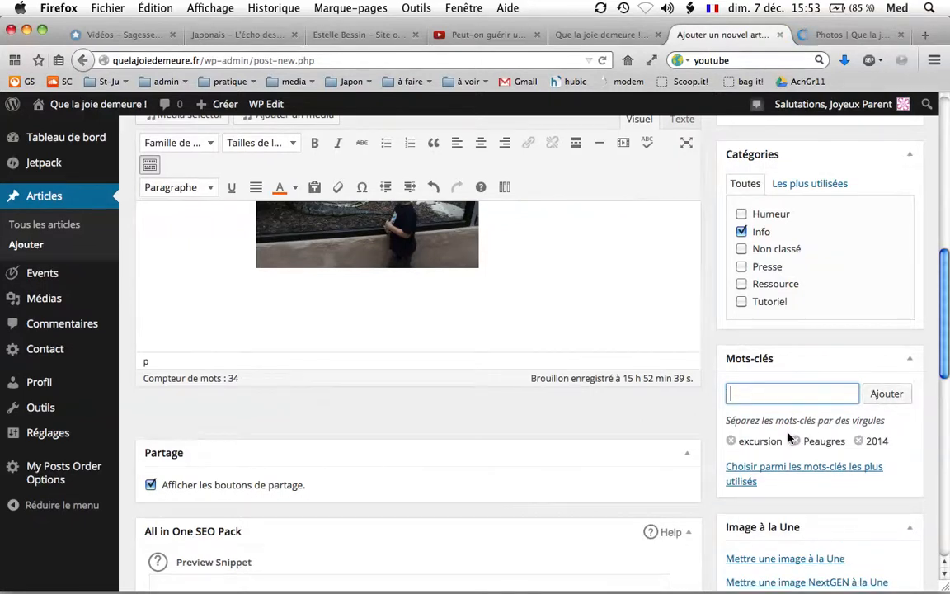
# Step: Publish the article and display its public page on the site
pyautogui.scroll(3, 789, 438)
pyautogui.scroll(5, 789, 438)
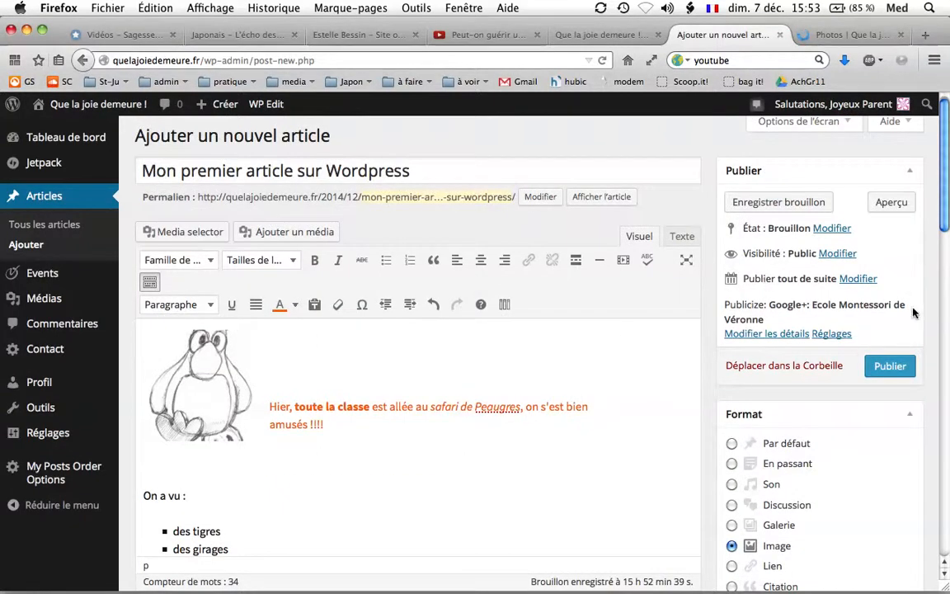
pyautogui.click(899, 366)
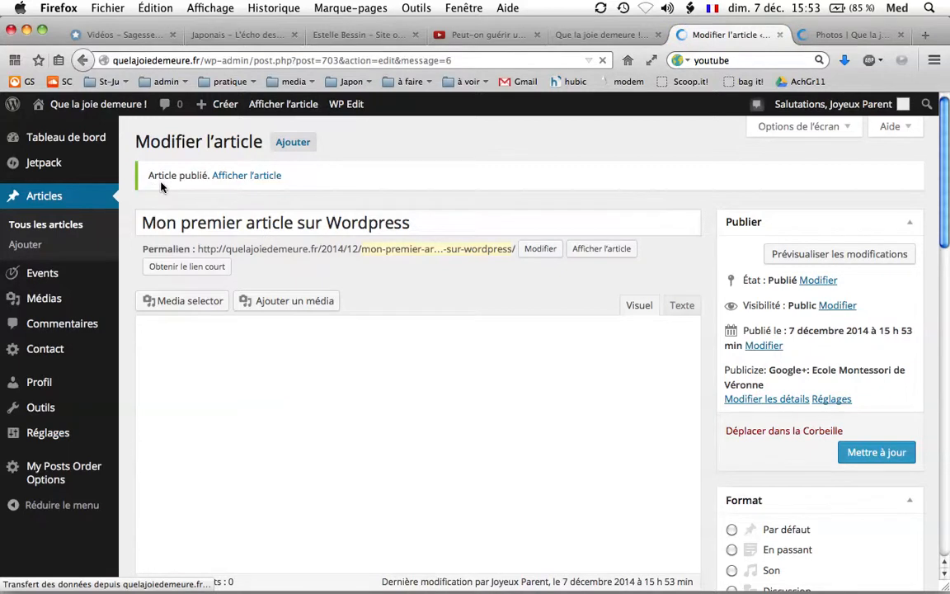
pyautogui.click(250, 183)
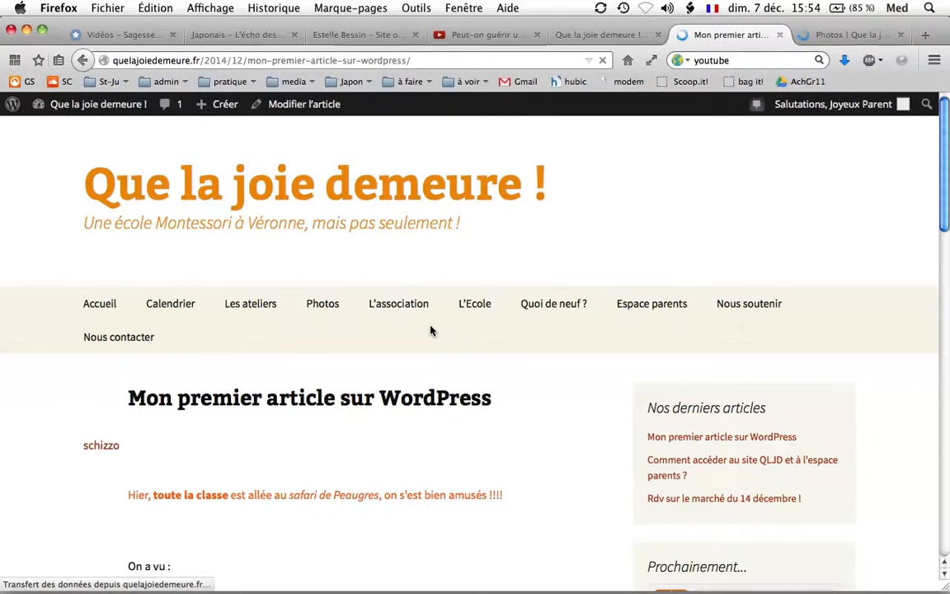
# Step: Review the published article's text, images, list and keywords, closing the leftover Photos tab along the way
pyautogui.scroll(-1, 430, 330)
pyautogui.scroll(-3, 430, 330)
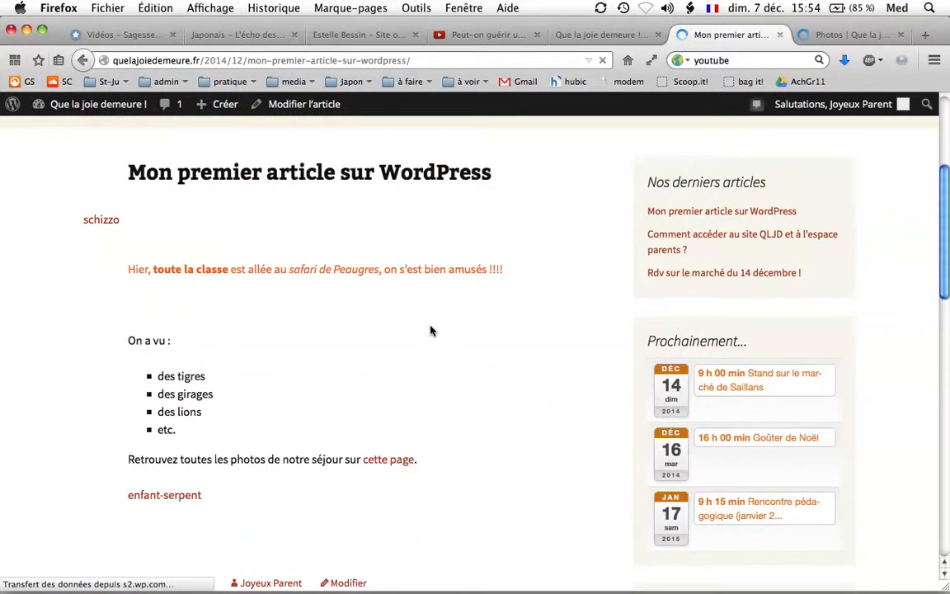
pyautogui.scroll(-2, 430, 330)
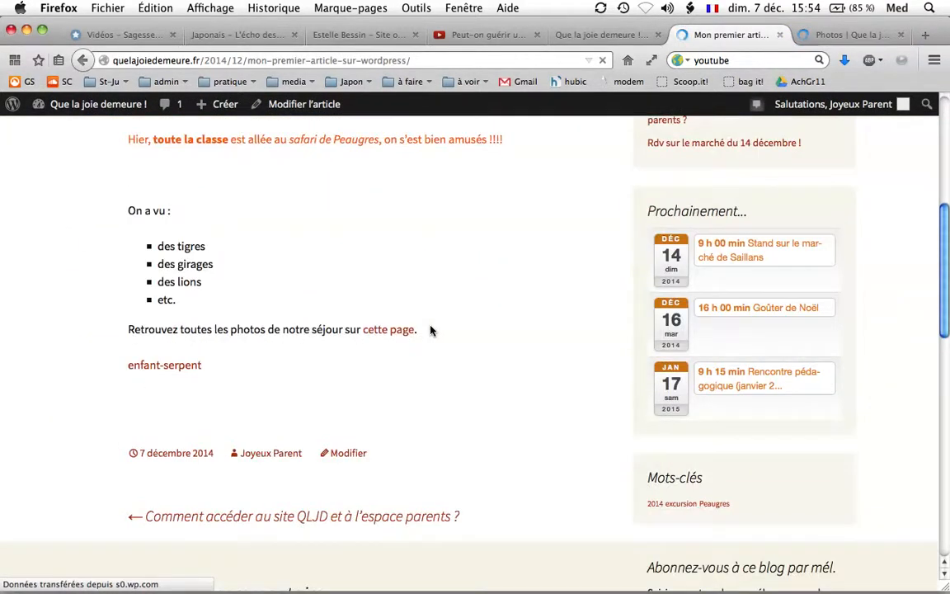
pyautogui.scroll(2, 430, 330)
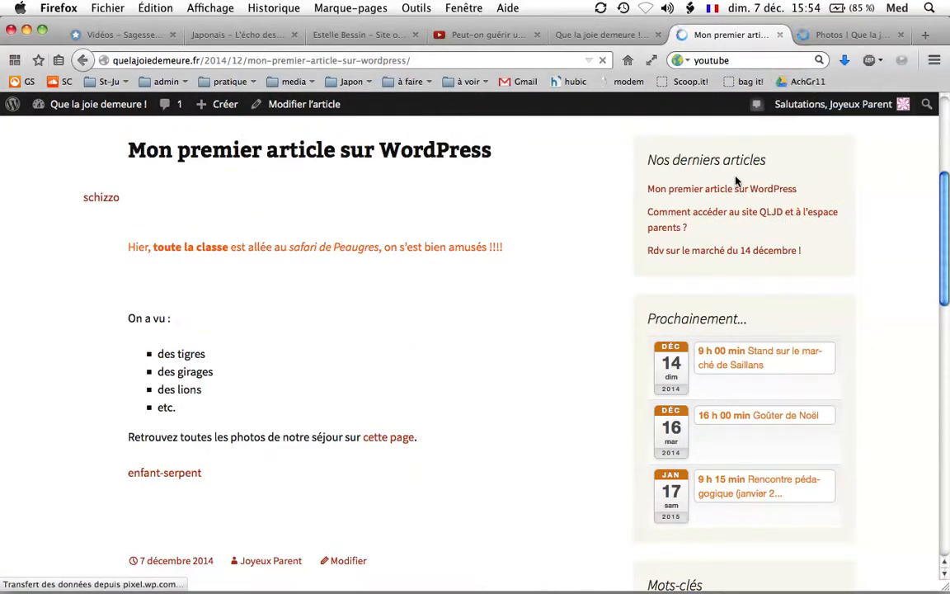
pyautogui.click(901, 35)
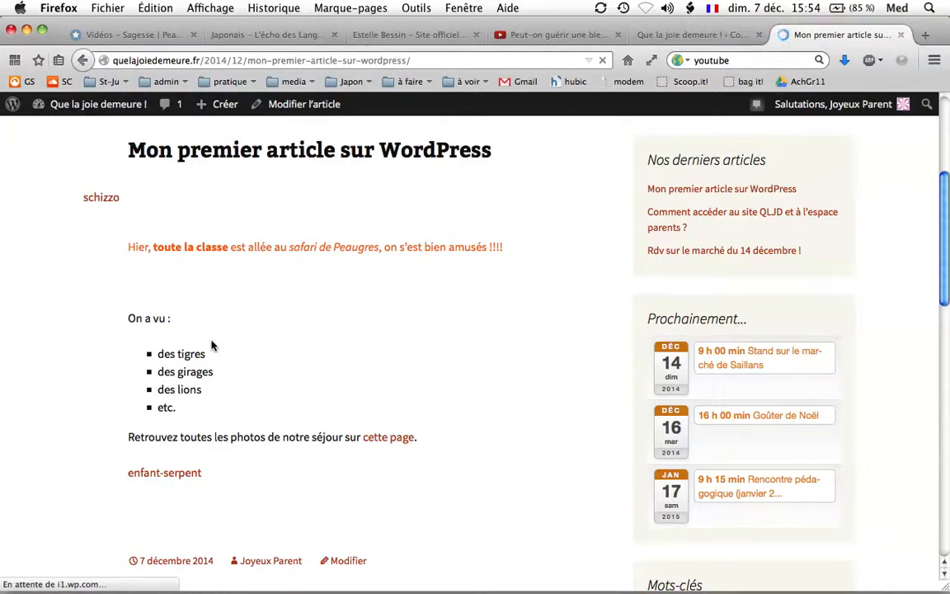
pyautogui.scroll(2, 212, 344)
pyautogui.scroll(1, 212, 345)
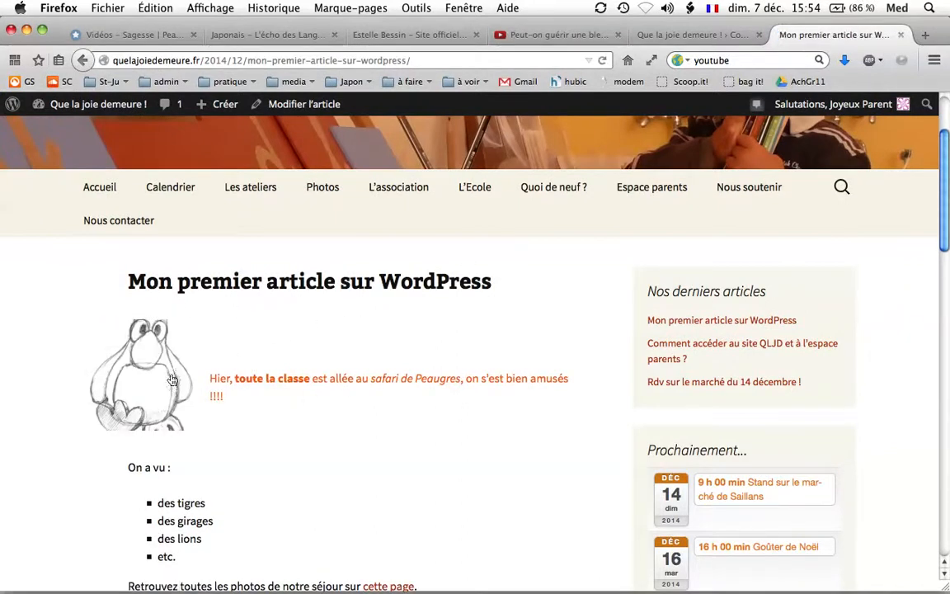
pyautogui.scroll(-4, 292, 389)
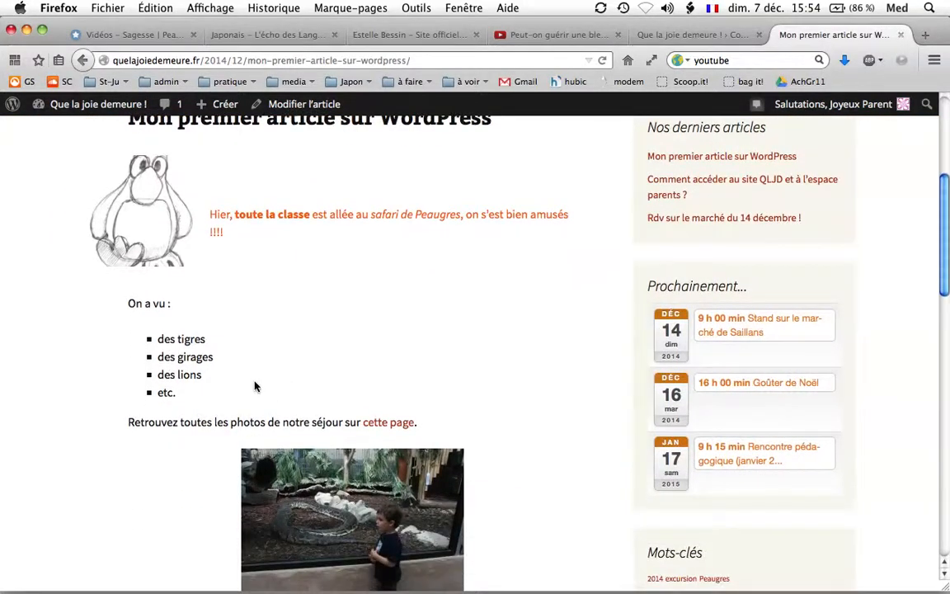
pyautogui.scroll(-3, 272, 355)
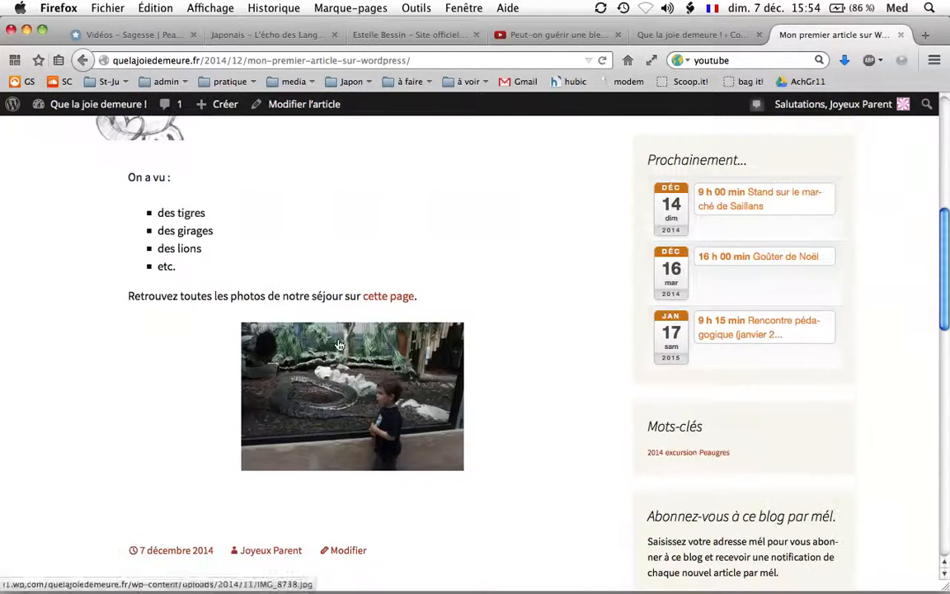
# Step: Test the "cette page" link, look through the Photos page it opens, and close that page
pyautogui.click(381, 297)
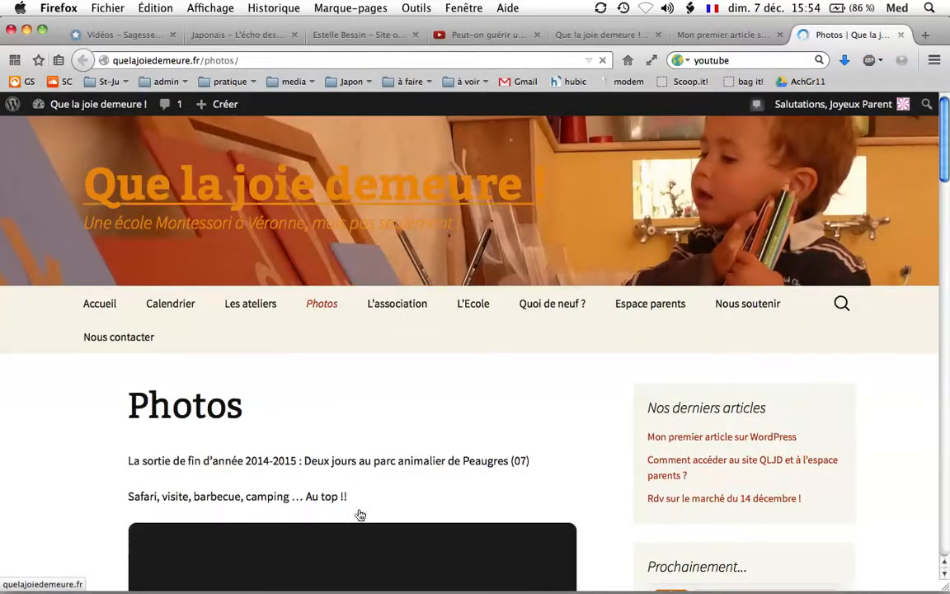
pyautogui.scroll(-2, 358, 249)
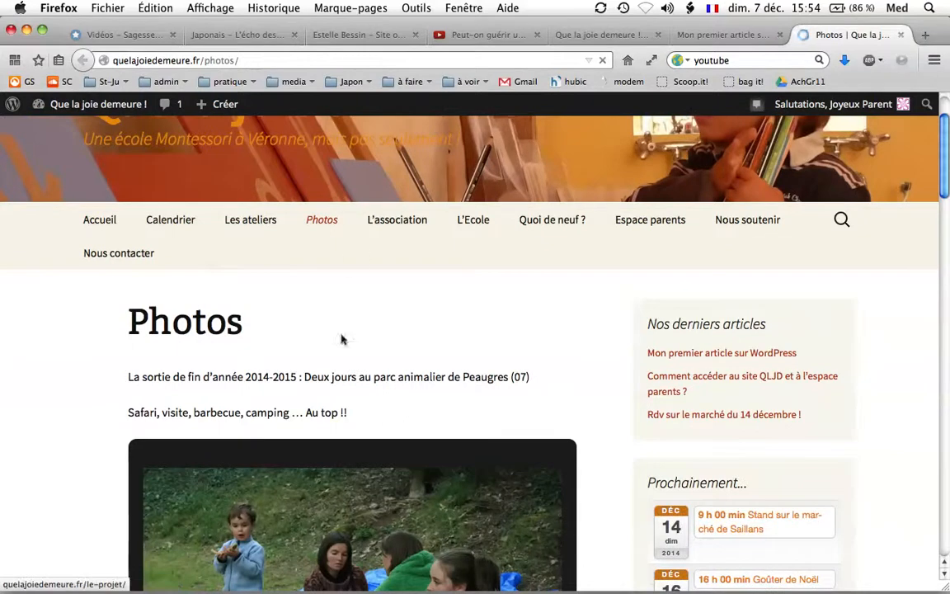
pyautogui.scroll(-4, 465, 405)
pyautogui.press('super+w')
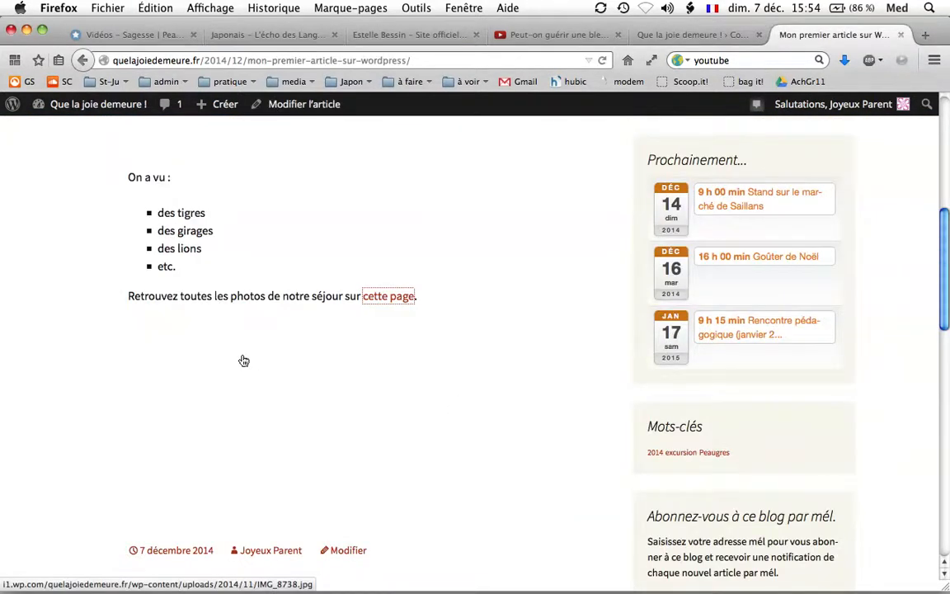
# Step: Examine the published article once more, from its title and drawing to the child's photo and the sidebar keywords
pyautogui.scroll(8, 241, 359)
pyautogui.scroll(-5, 242, 360)
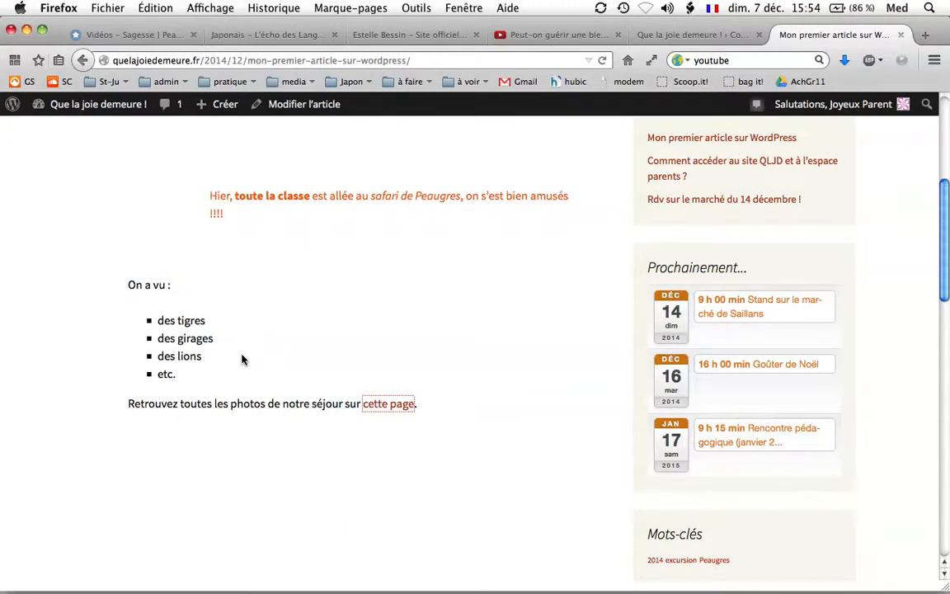
pyautogui.scroll(-8, 276, 381)
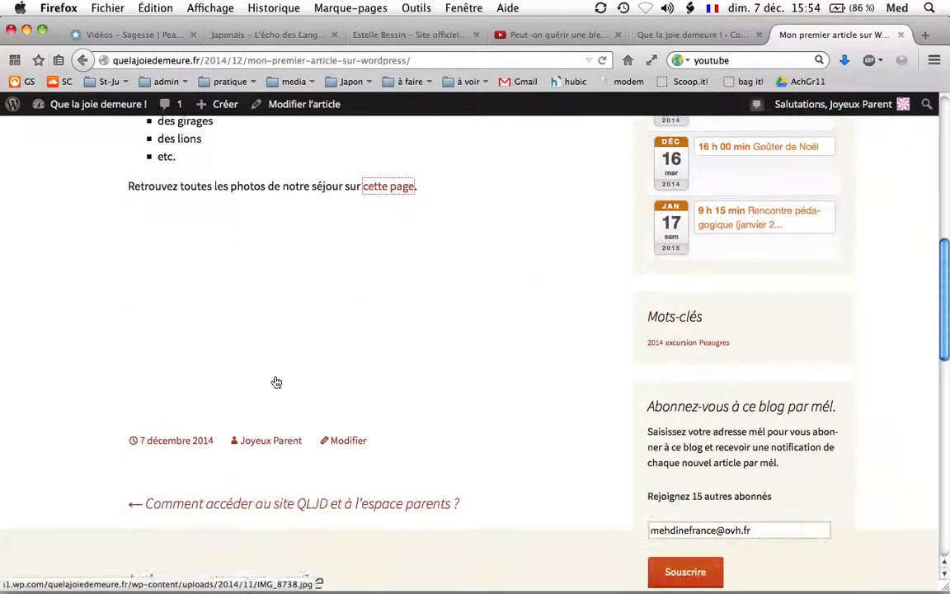
pyautogui.scroll(10, 275, 381)
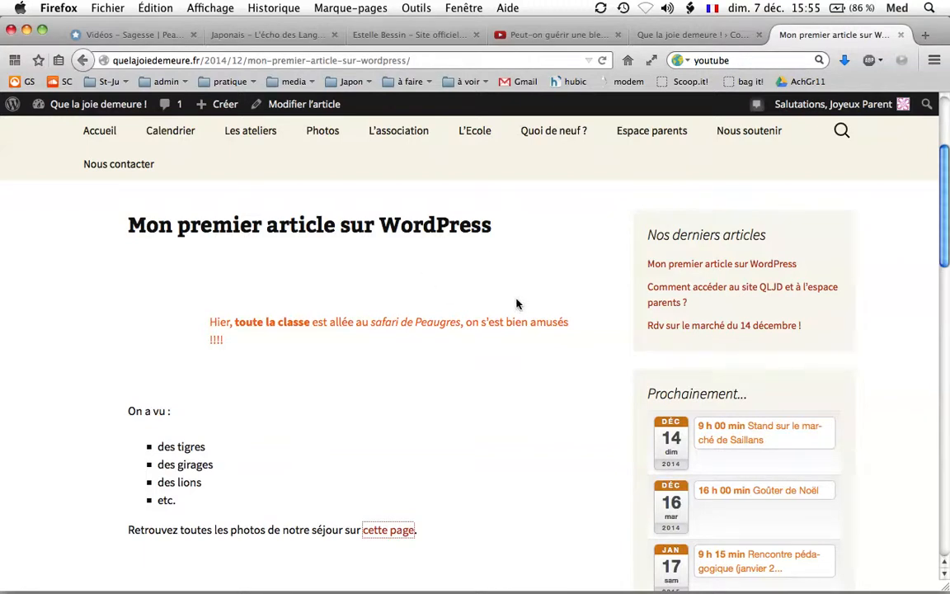
pyautogui.scroll(-1, 516, 304)
pyautogui.scroll(2, 516, 304)
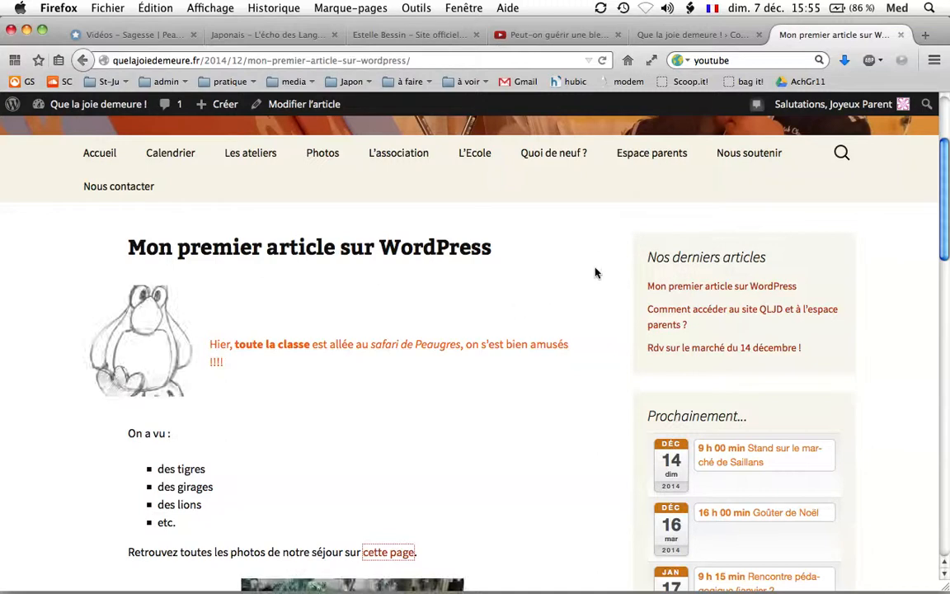
pyautogui.scroll(-6, 492, 285)
pyautogui.scroll(2, 492, 285)
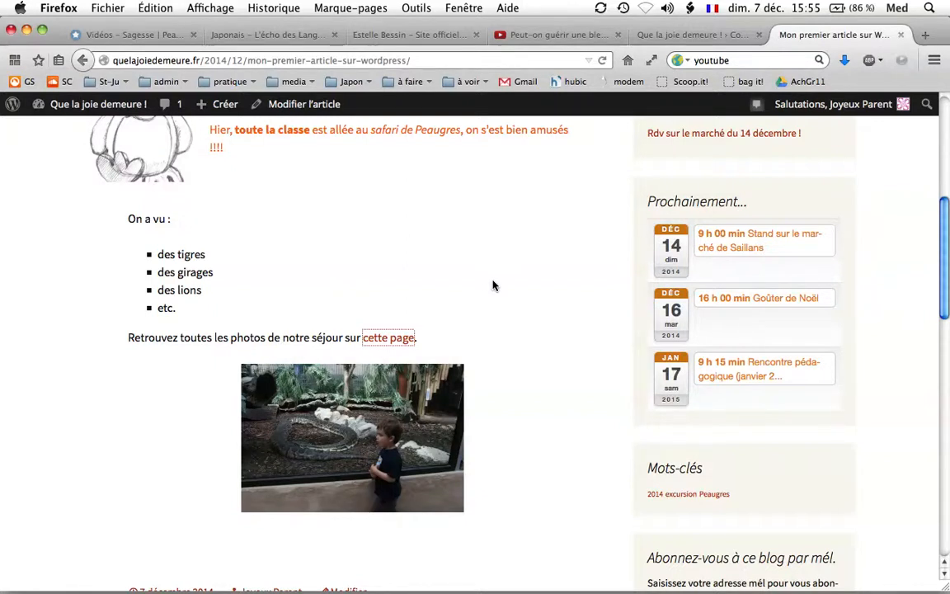
pyautogui.scroll(2, 492, 285)
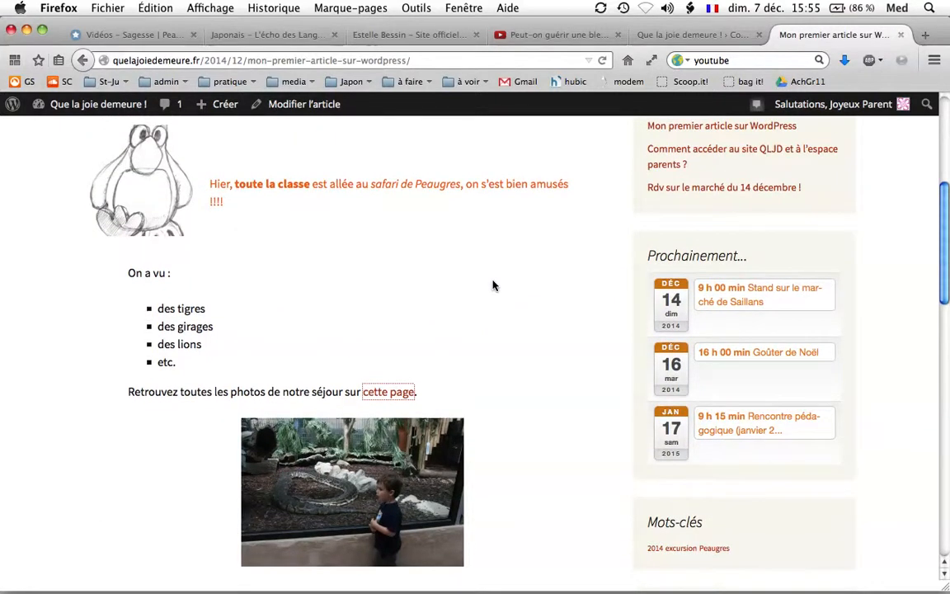